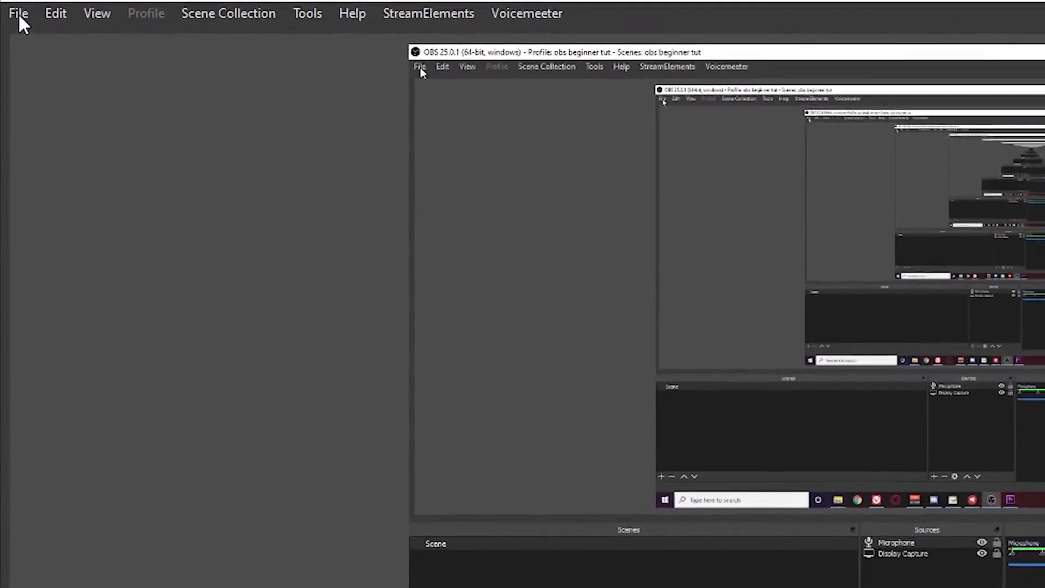
Open the recordings folder from the File menu and scroll through it
left_click(18, 13)
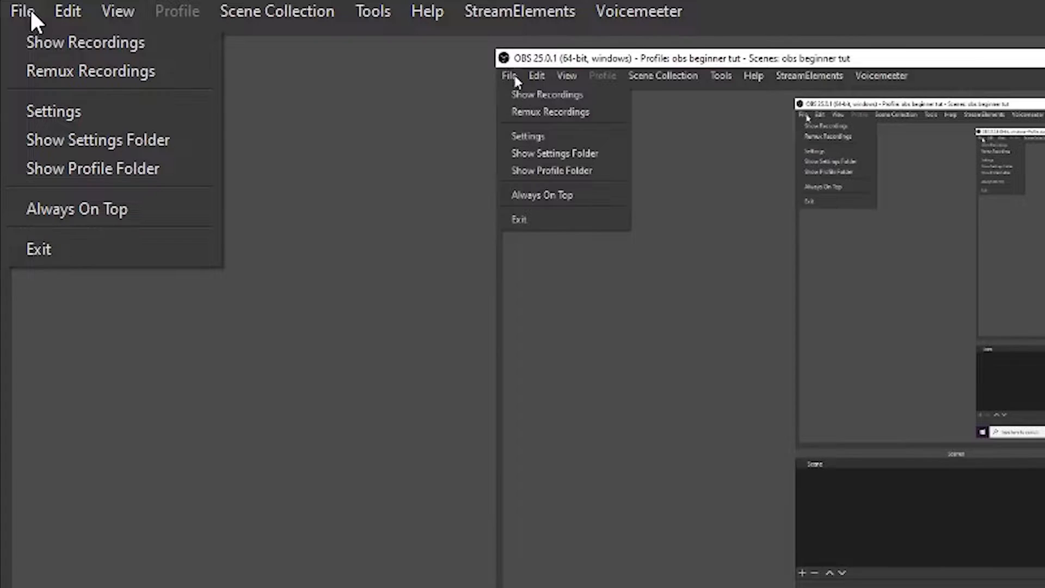
left_click(34, 44)
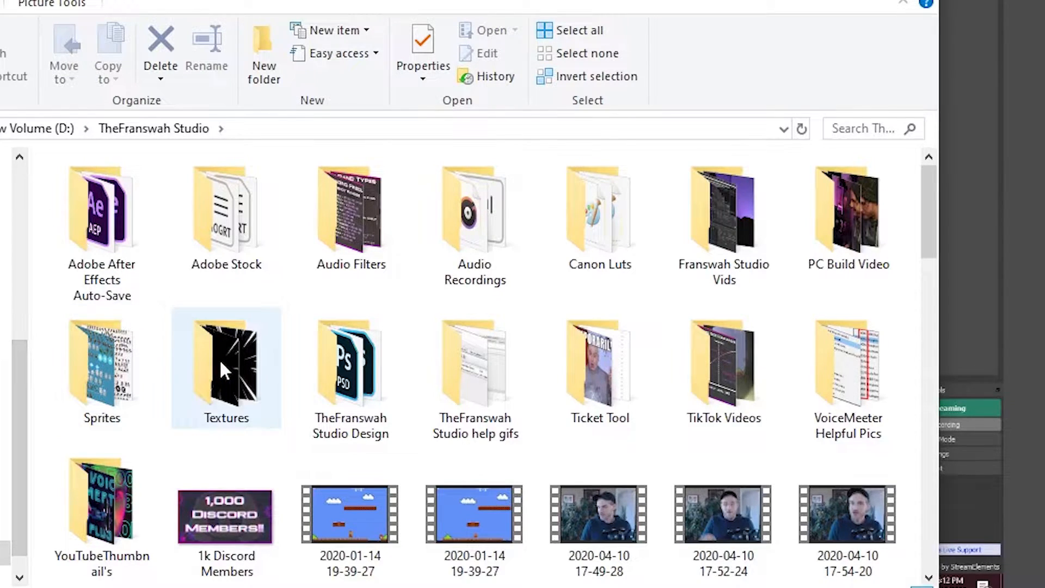
scroll(220, 359, "down", 2)
scroll(220, 360, "down", 2)
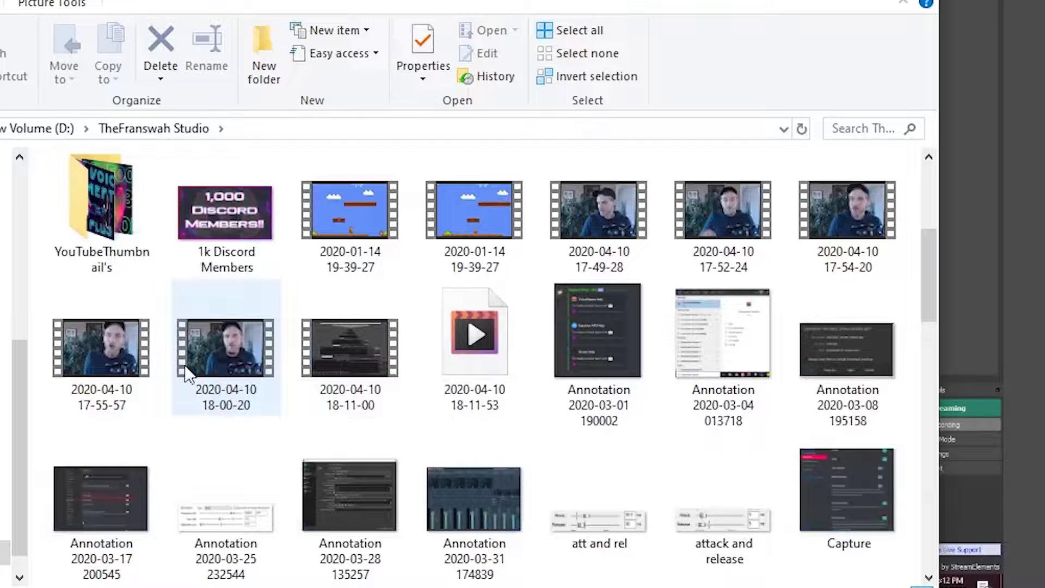
Open the Remux Recordings tool, then the program settings, moving that window up and left
left_click(30, 12)
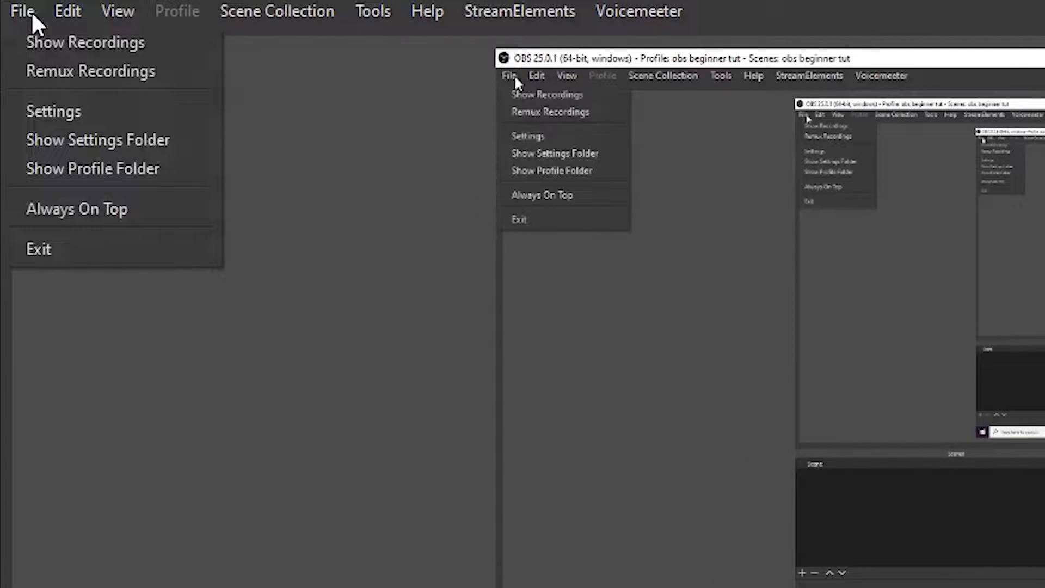
left_click(67, 71)
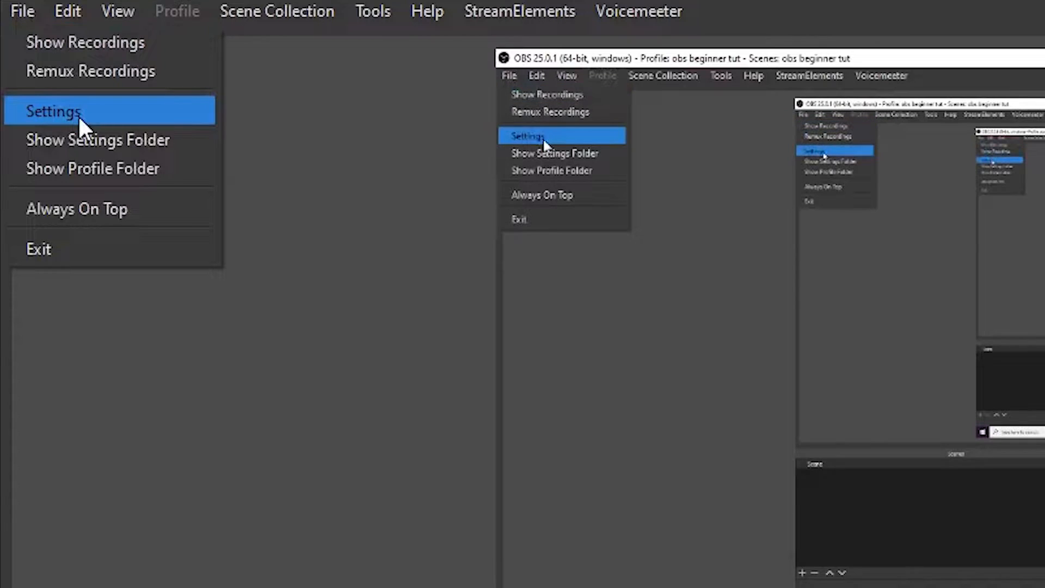
left_click(79, 117)
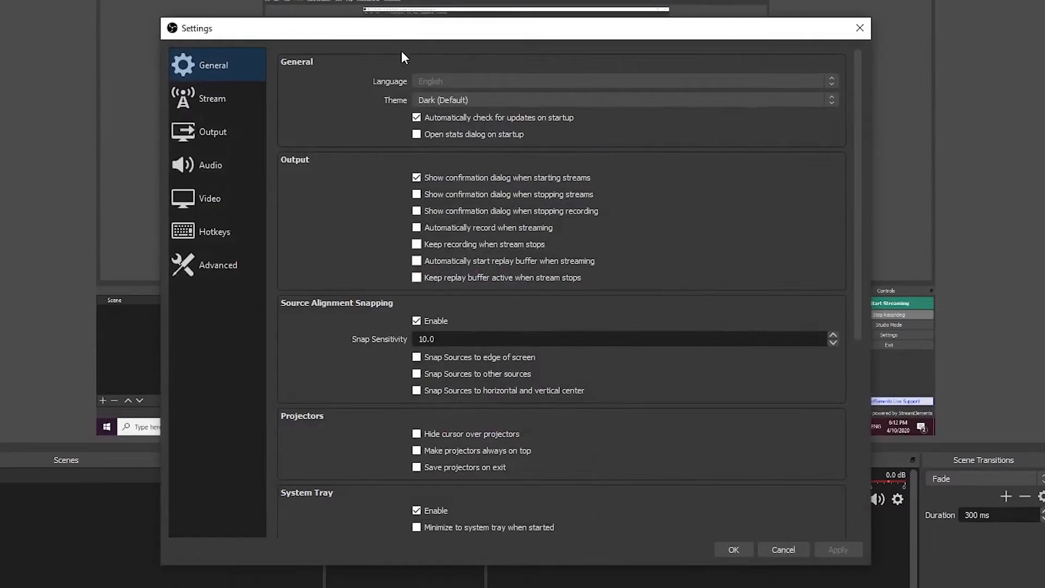
left_click_drag(396, 35, 357, 10)
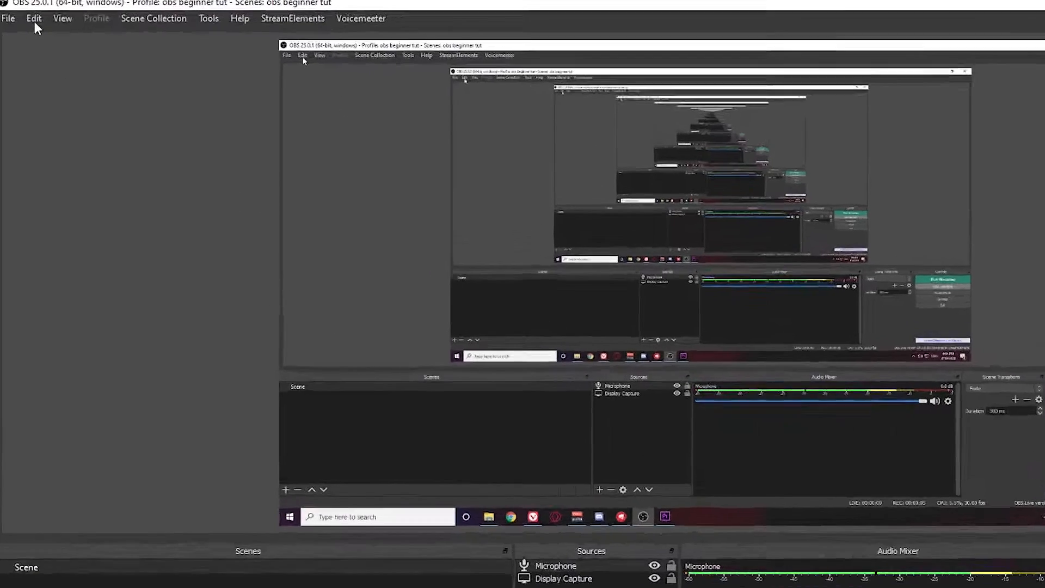
Drag Display Capture's right and lower edges inward so it covers only the upper-left canvas
left_click(28, 18)
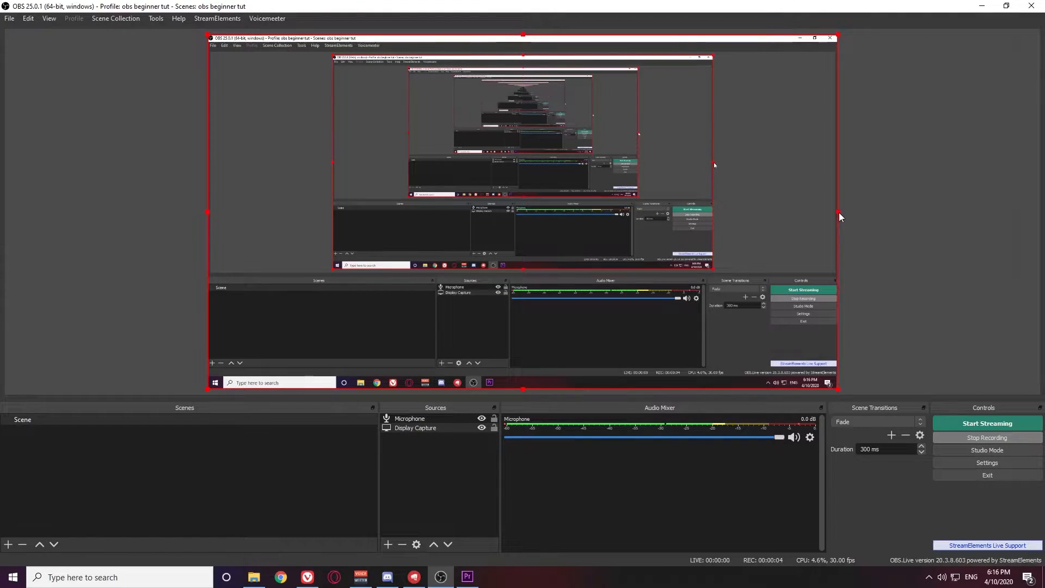
left_click_drag(838, 211, 696, 189)
left_click_drag(538, 147, 354, 117)
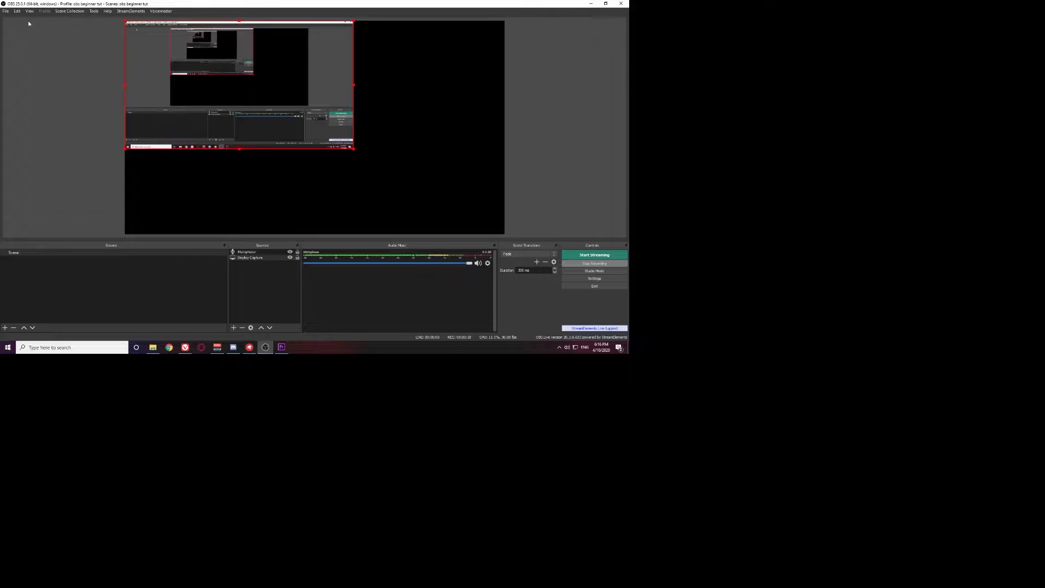
Fit Display Capture to the whole canvas with Edit > Transform > Fit to screen
left_click(16, 12)
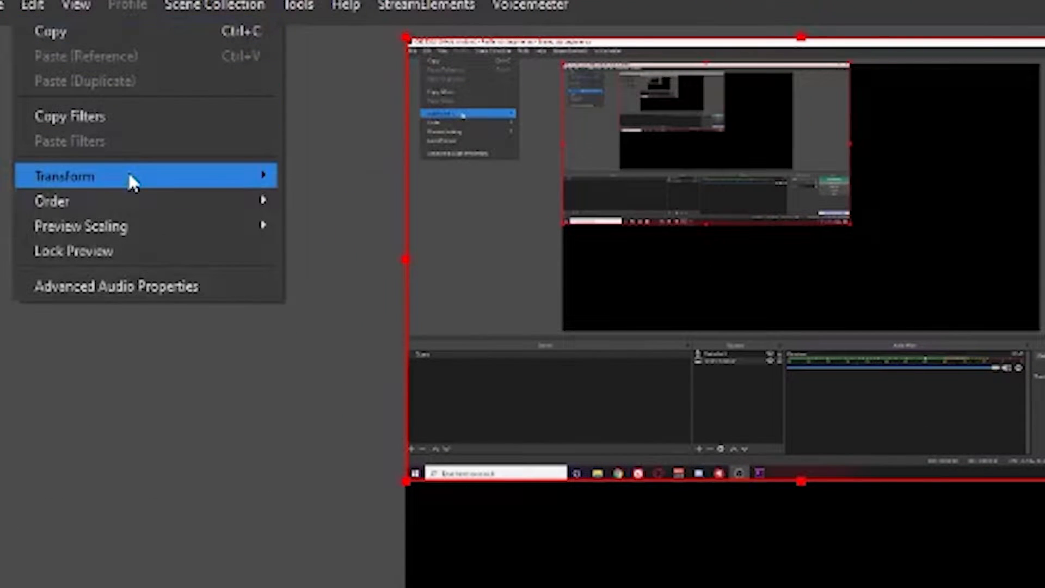
mouse_move(45, 59)
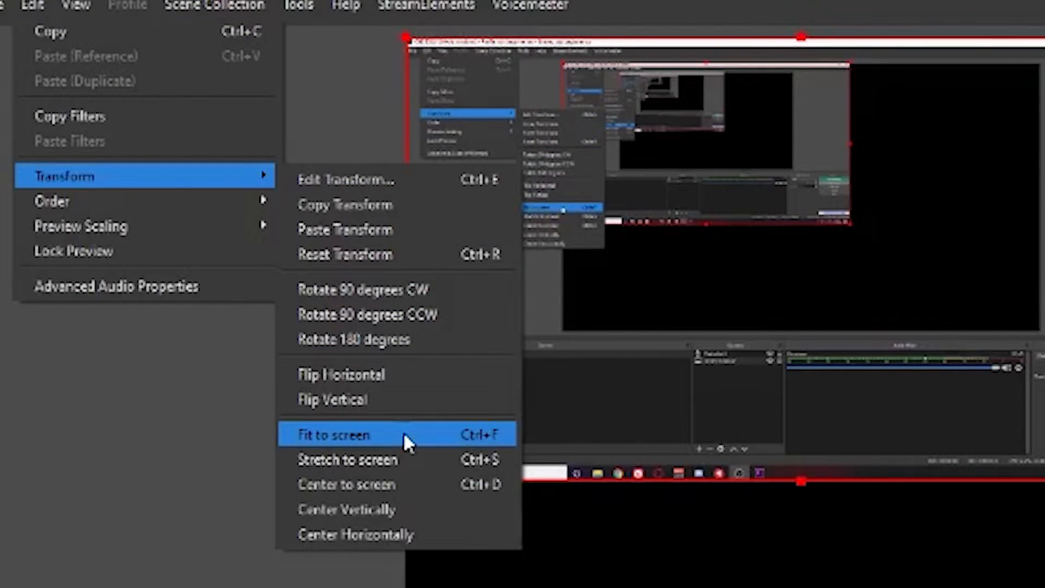
left_click(403, 435)
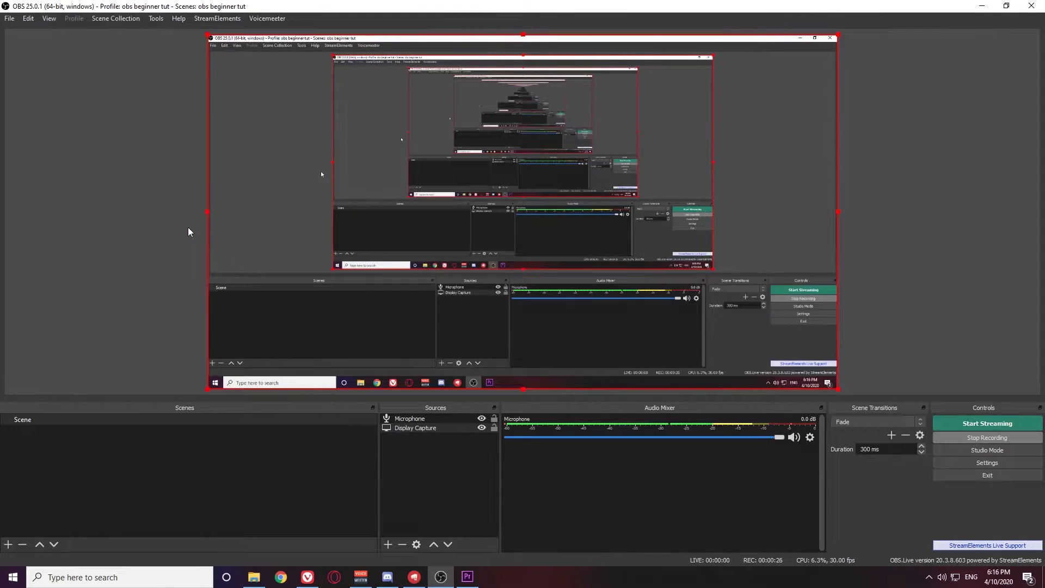
Rotate Display Capture 90° clockwise and back upright, then drag it to reorder the sources
left_click(28, 18)
mouse_move(77, 104)
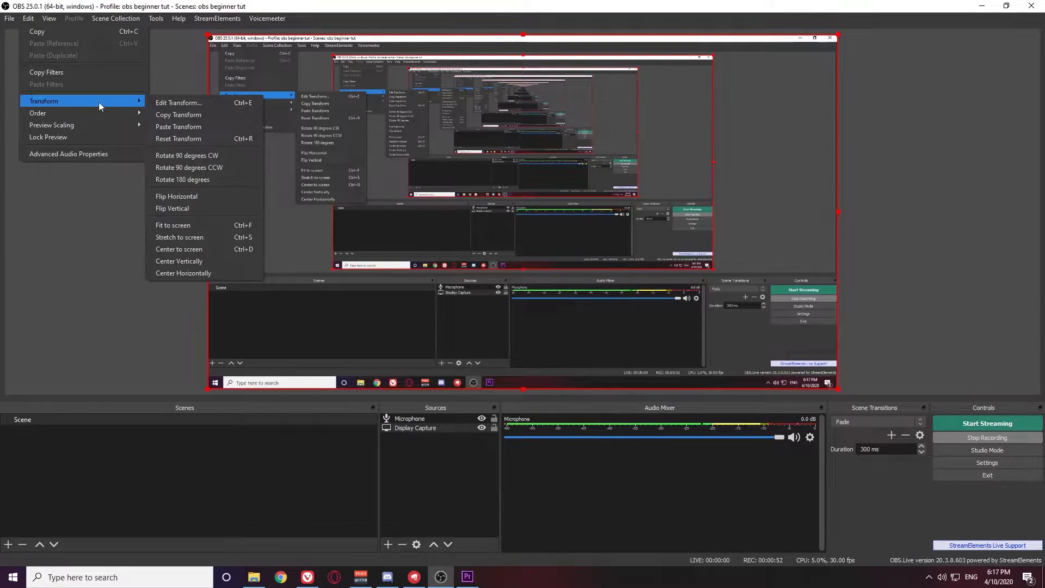
left_click(204, 155)
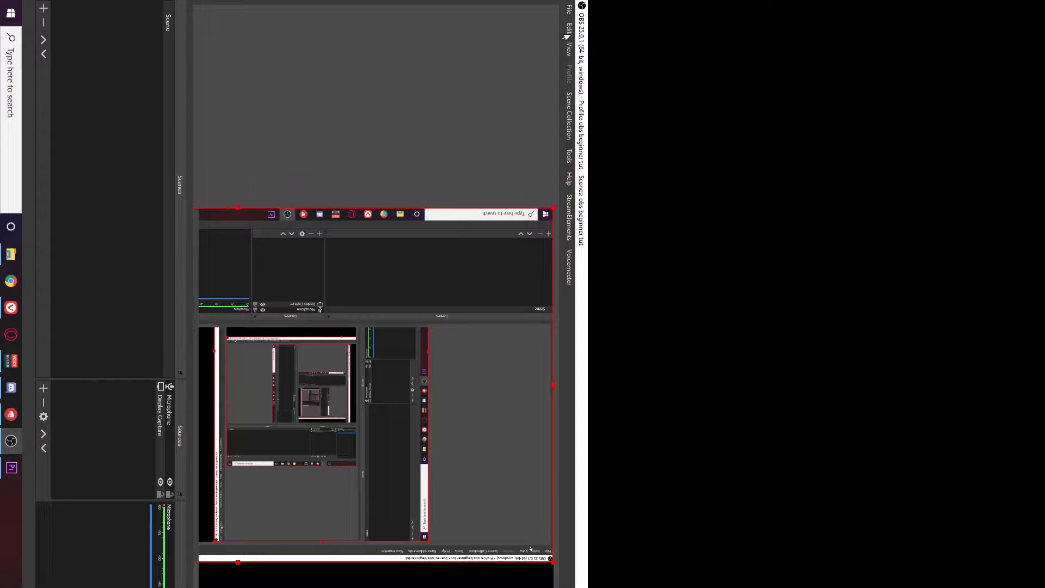
mouse_move(486, 125)
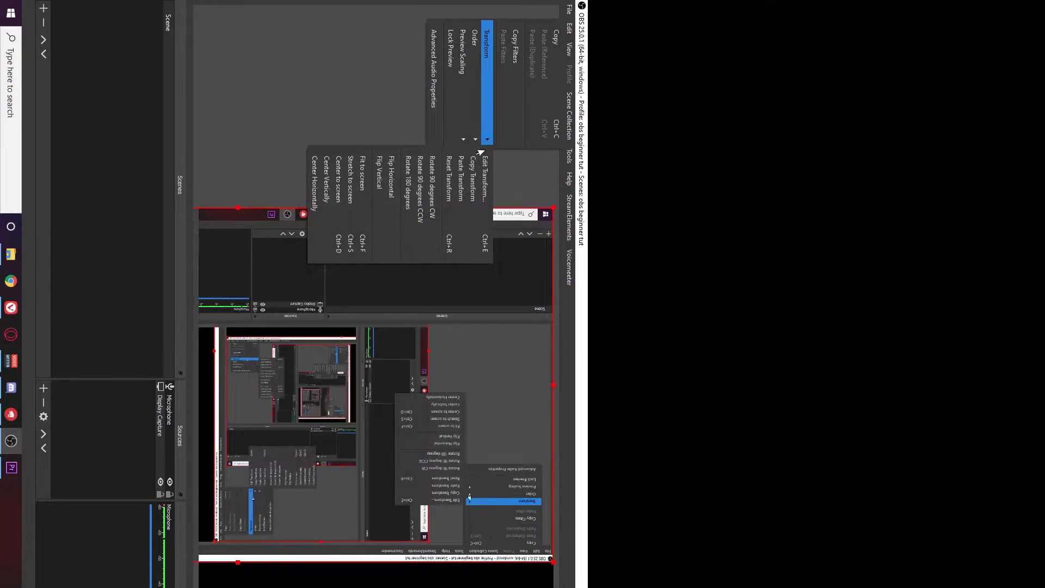
left_click(412, 206)
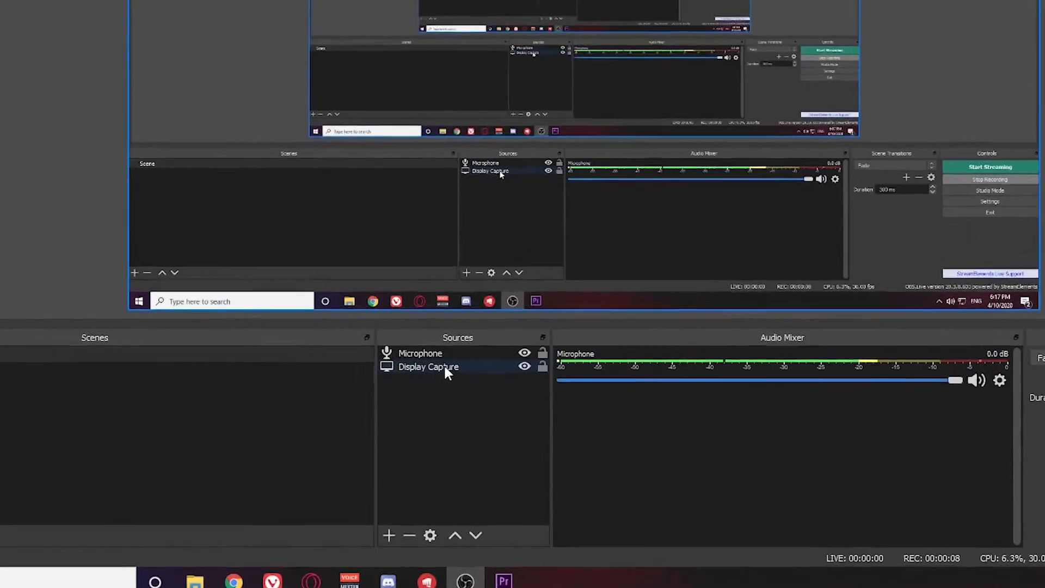
left_click_drag(444, 367, 447, 349)
left_click_drag(491, 200, 491, 201)
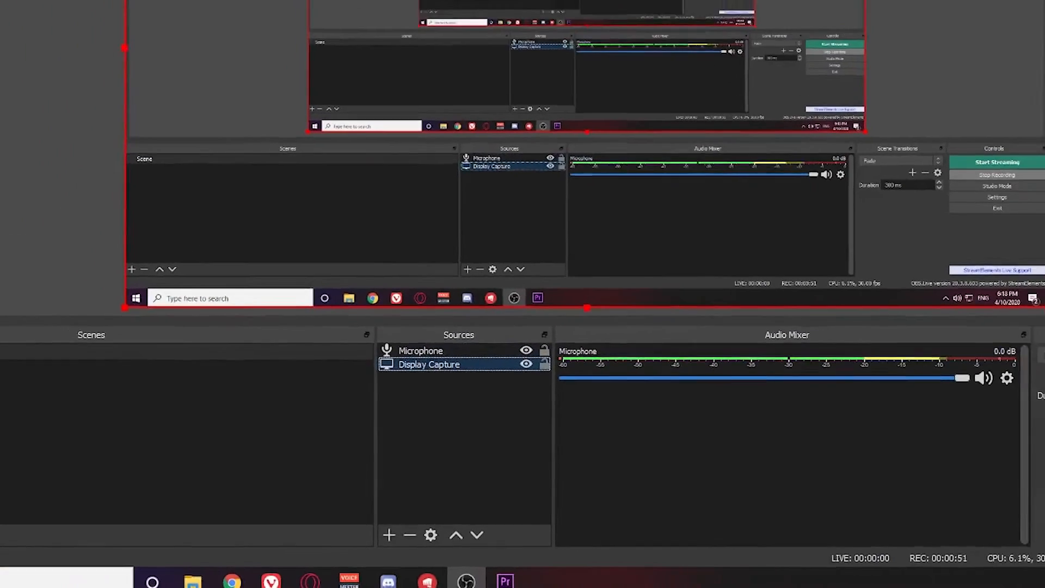
Move Display Capture above Microphone via Edit > Order > Move Up, then lock the preview
left_click(31, 19)
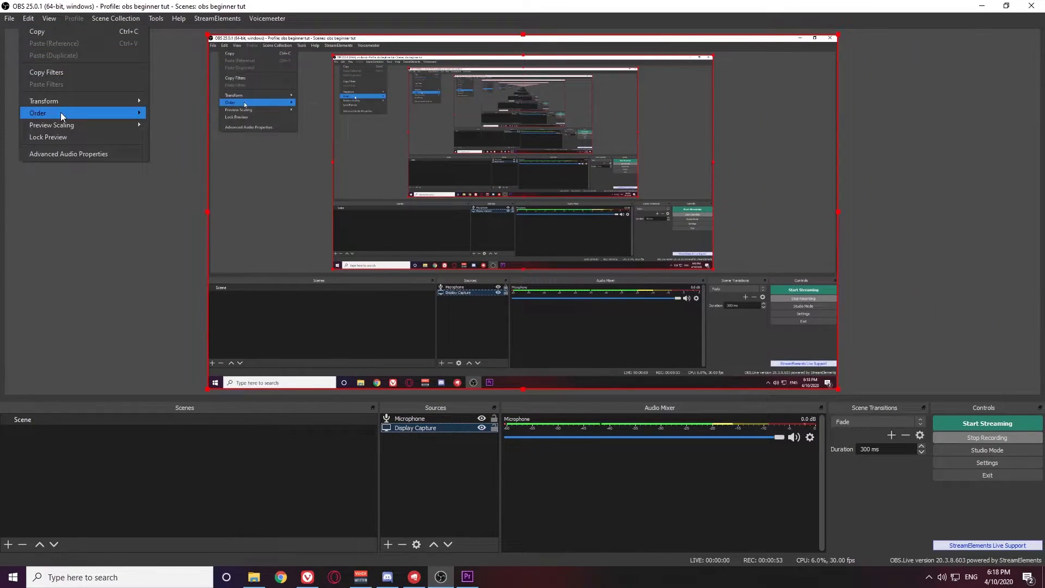
mouse_move(61, 112)
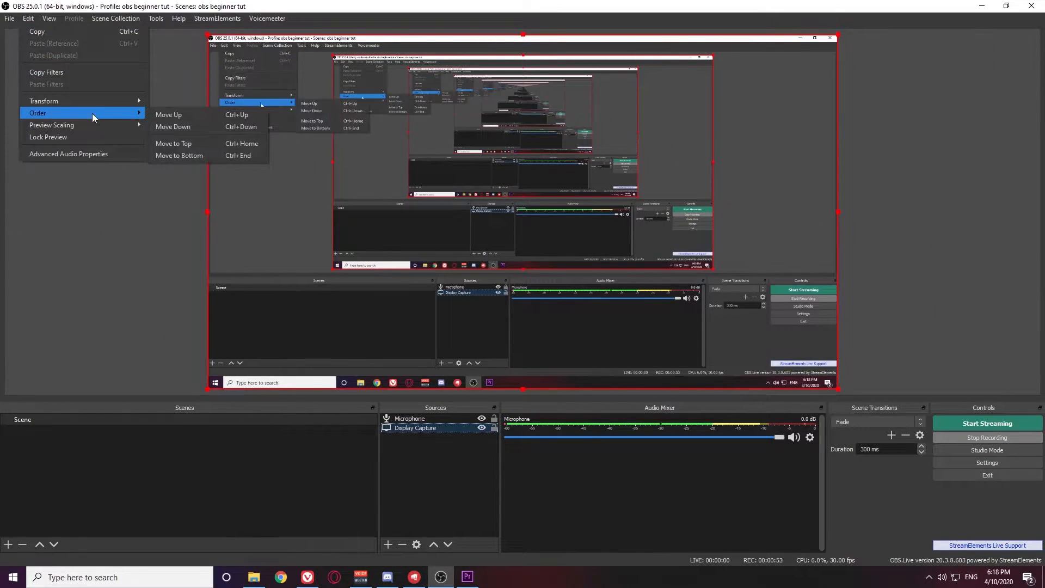
left_click(207, 118)
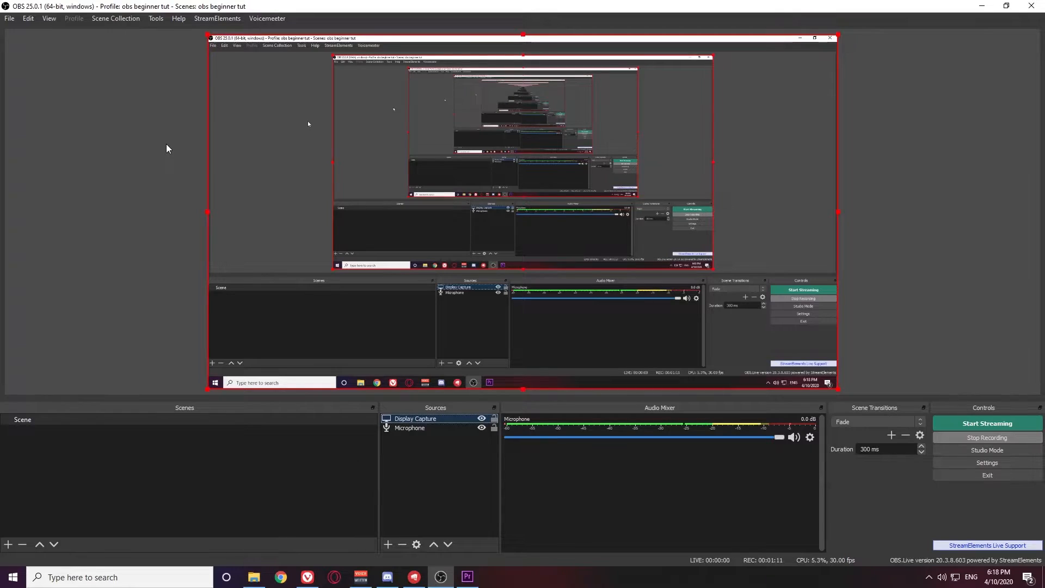
left_click(28, 18)
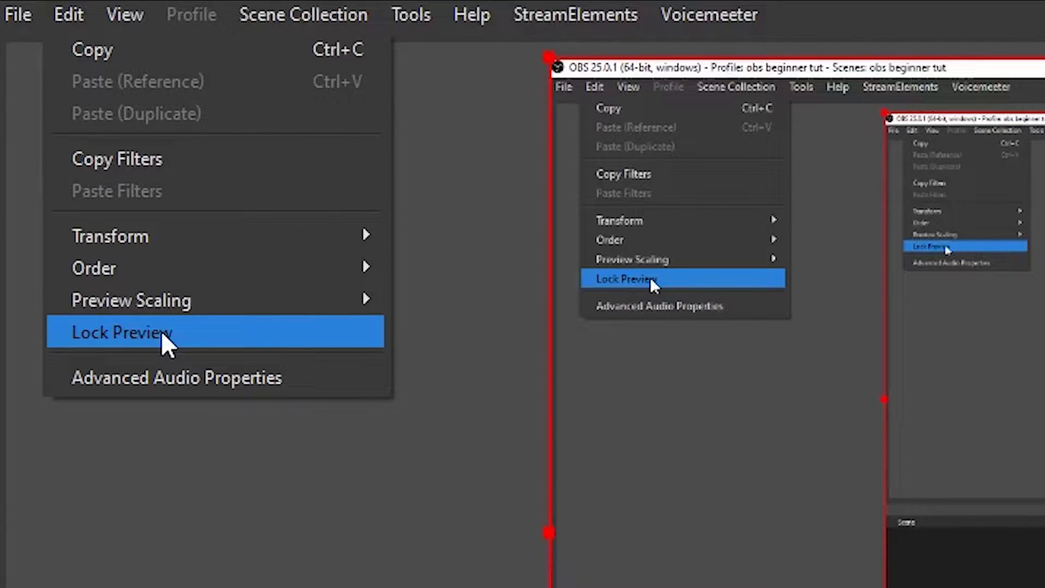
left_click(161, 330)
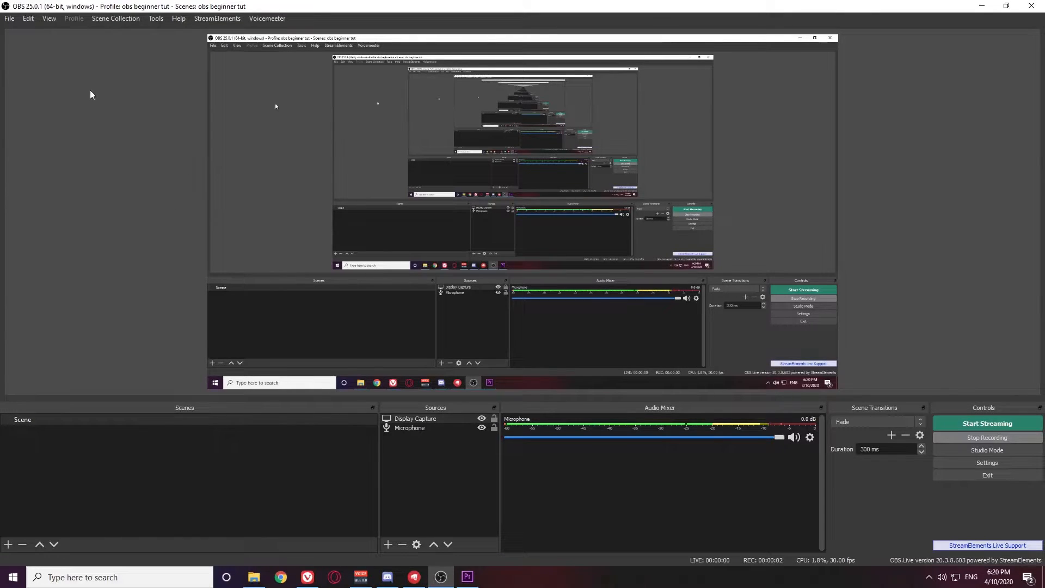
Enable the Stats dock under View > Docks
left_click(48, 18)
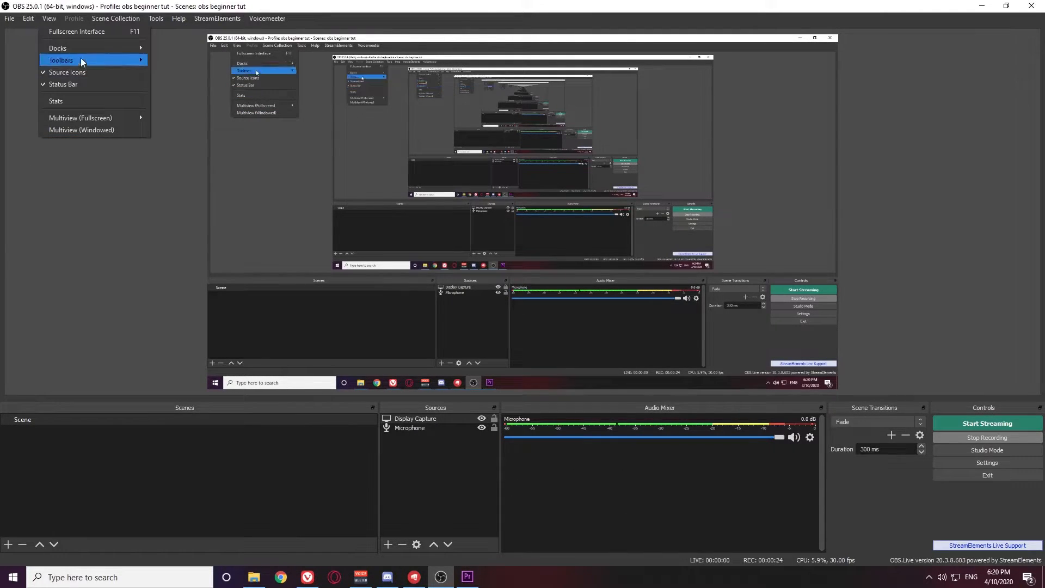
mouse_move(84, 55)
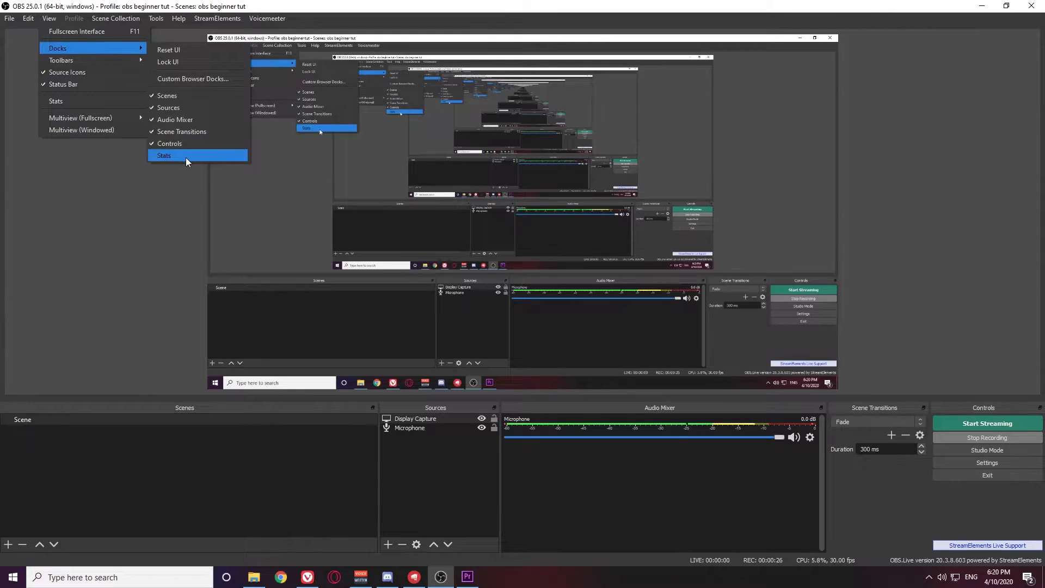
left_click(185, 156)
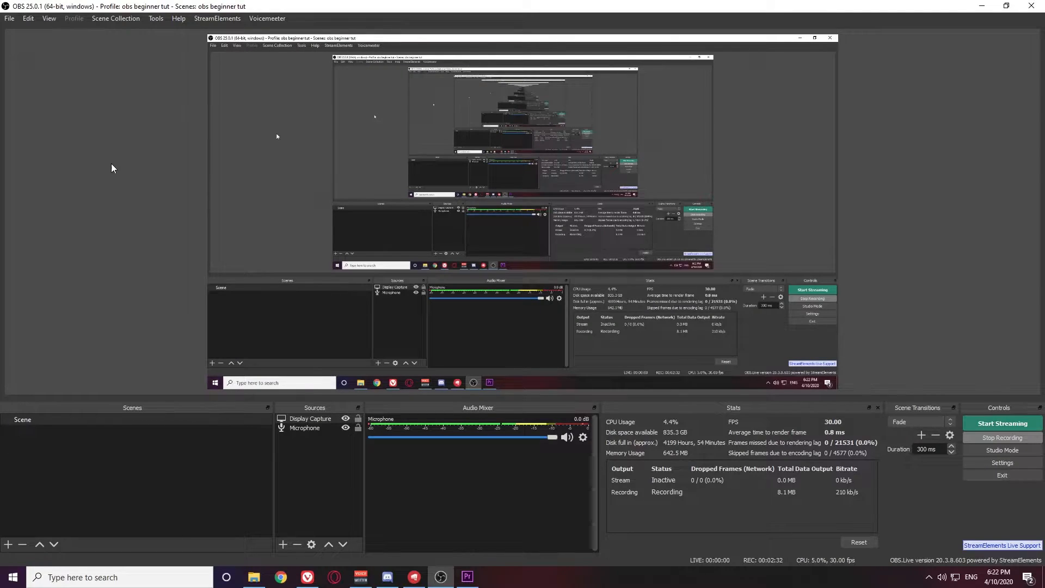
Switch OBS to the Fullscreen Interface from the View menu
left_click(46, 18)
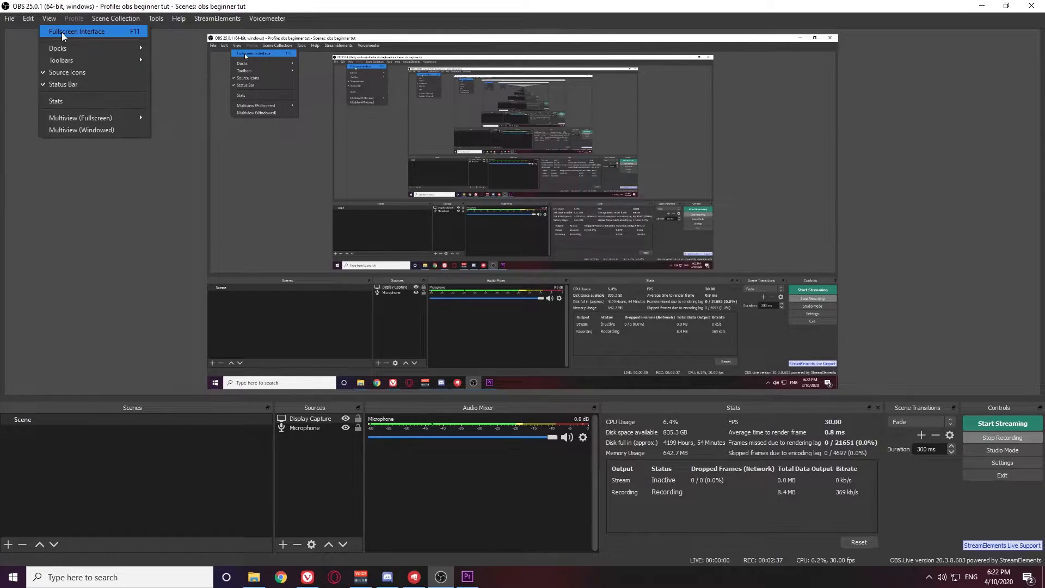
left_click(62, 32)
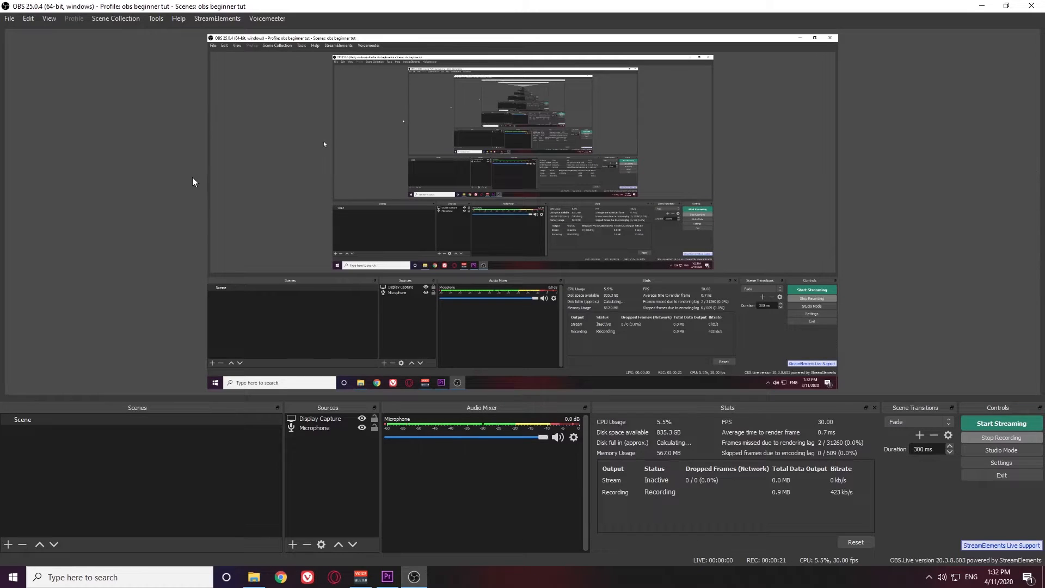
Untick Enable Preview and set the Audio Mixer to Vertical Layout
right_click(191, 177)
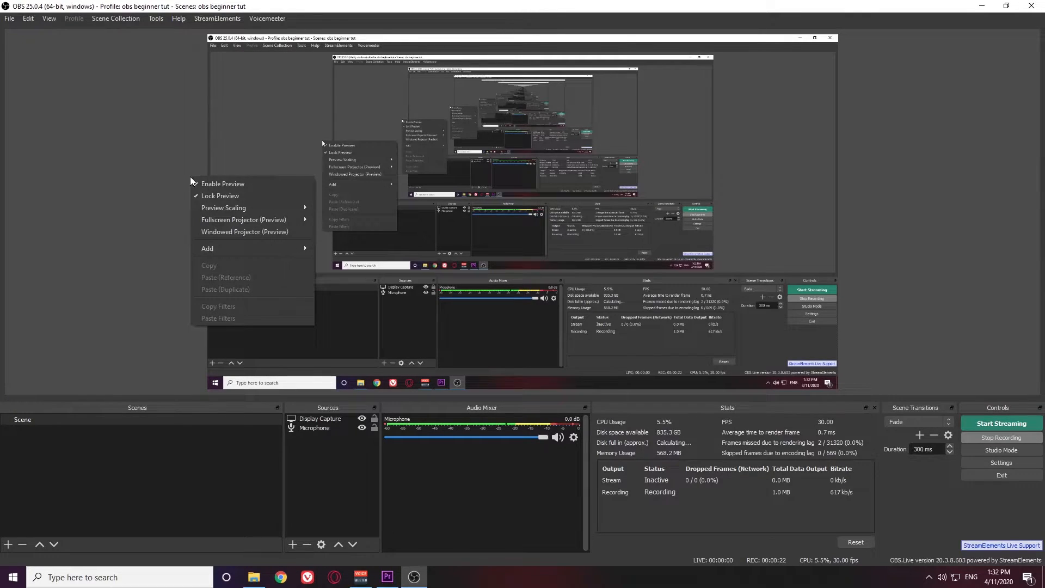
left_click(209, 183)
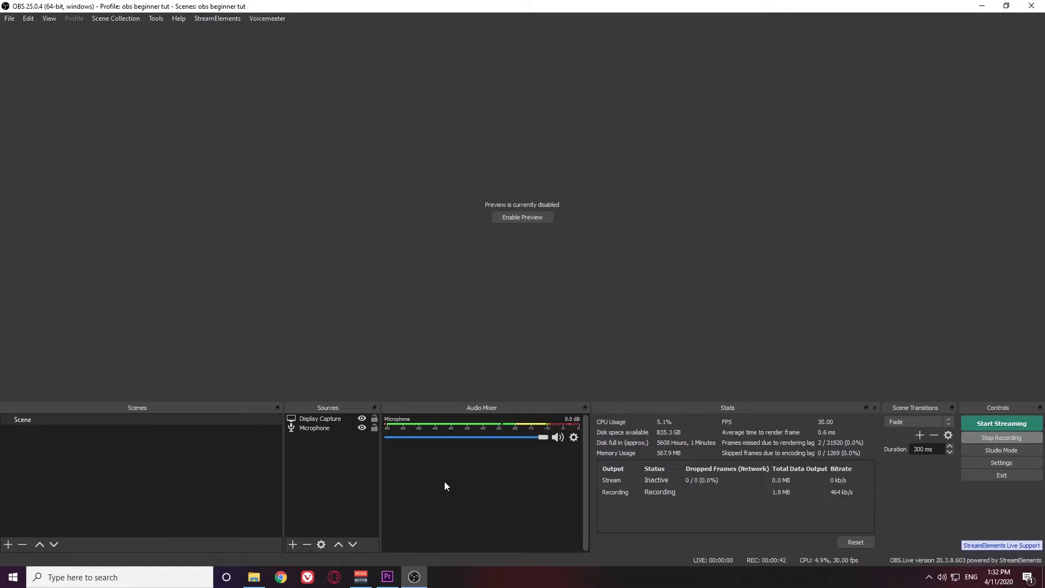
right_click(443, 484)
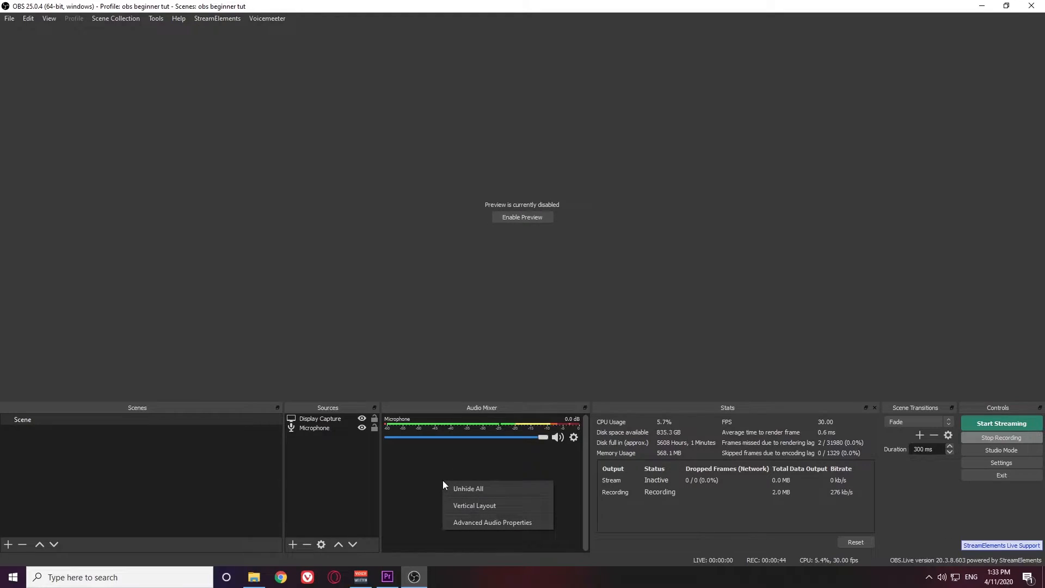
left_click(472, 506)
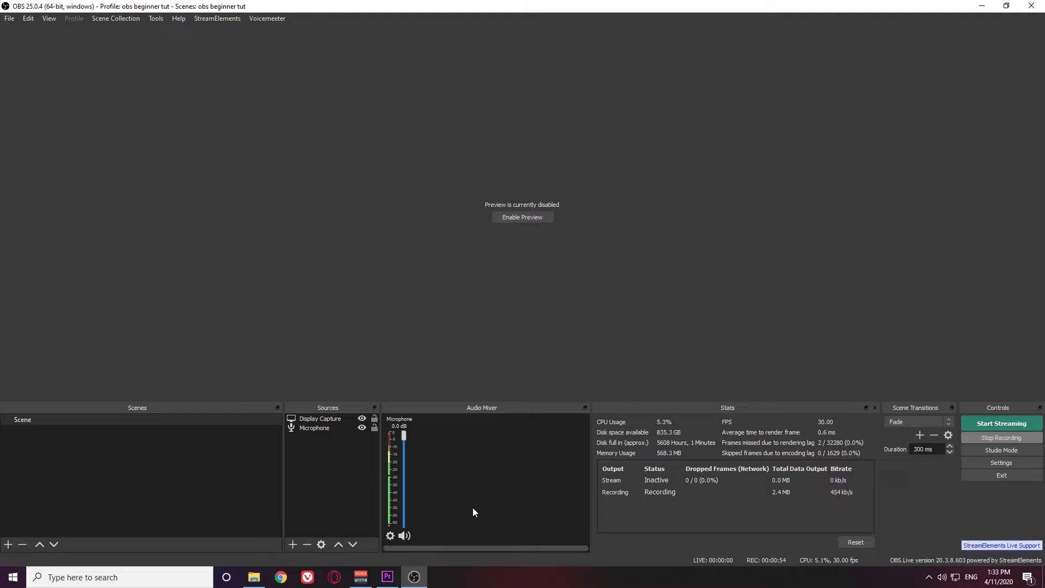
Dock the Audio Mixer beside Sources and tab Scenes with Stats, checking both tabs
left_click_drag(510, 410, 8, 175)
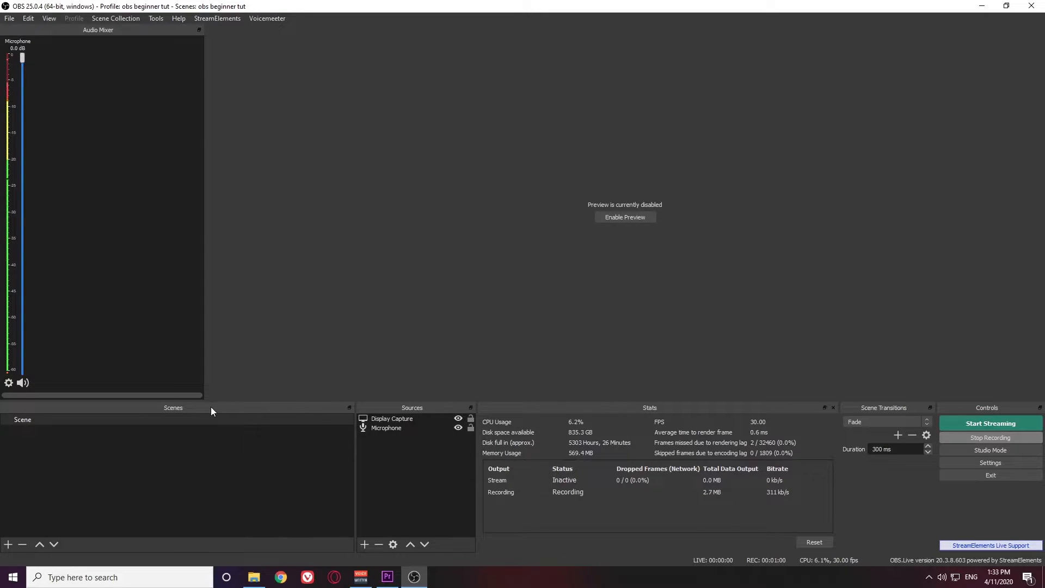
left_click_drag(212, 412, 277, 435)
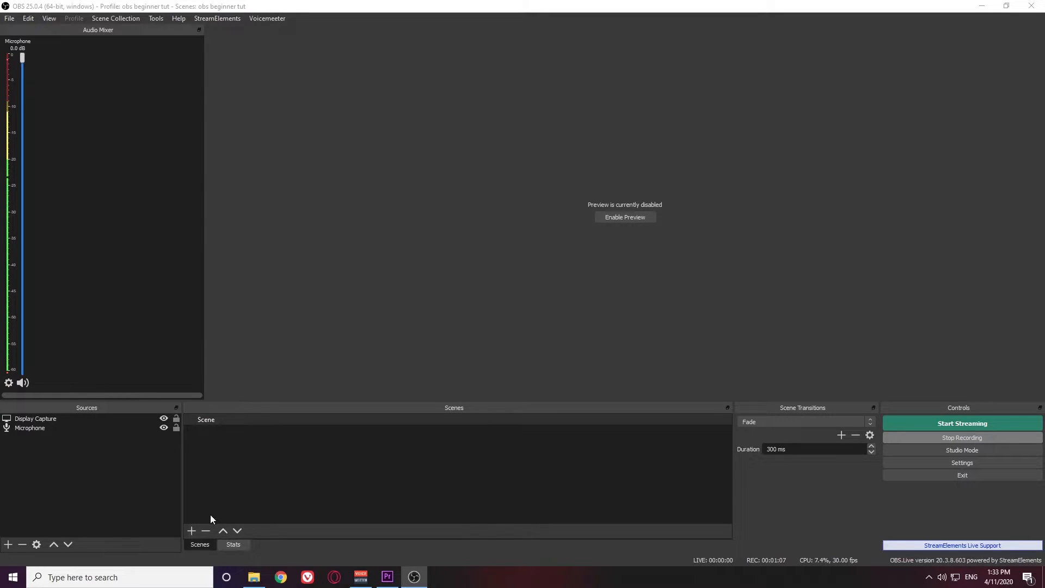
left_click(243, 543)
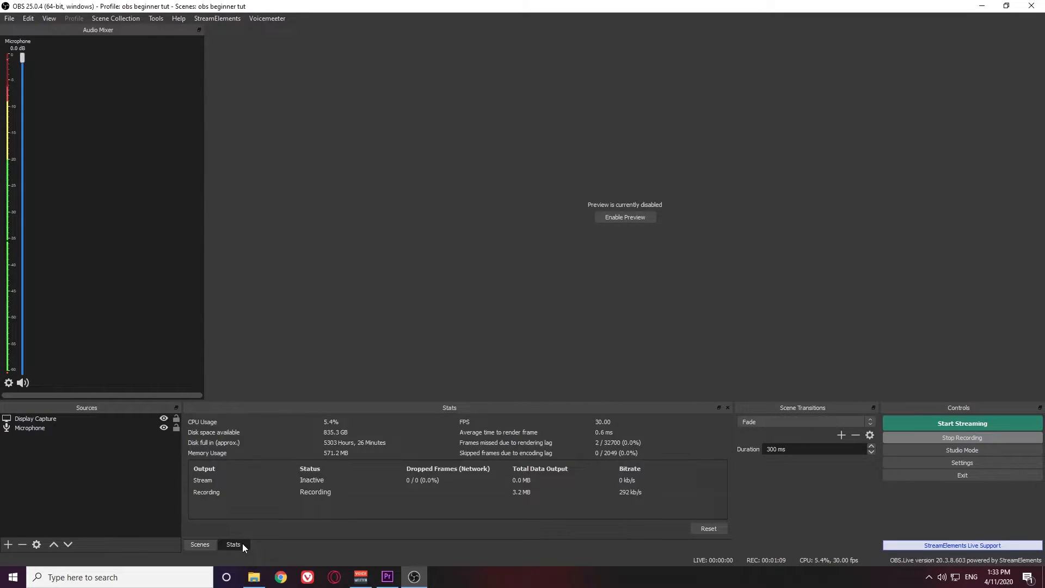
left_click(209, 544)
left_click(236, 546)
left_click(204, 544)
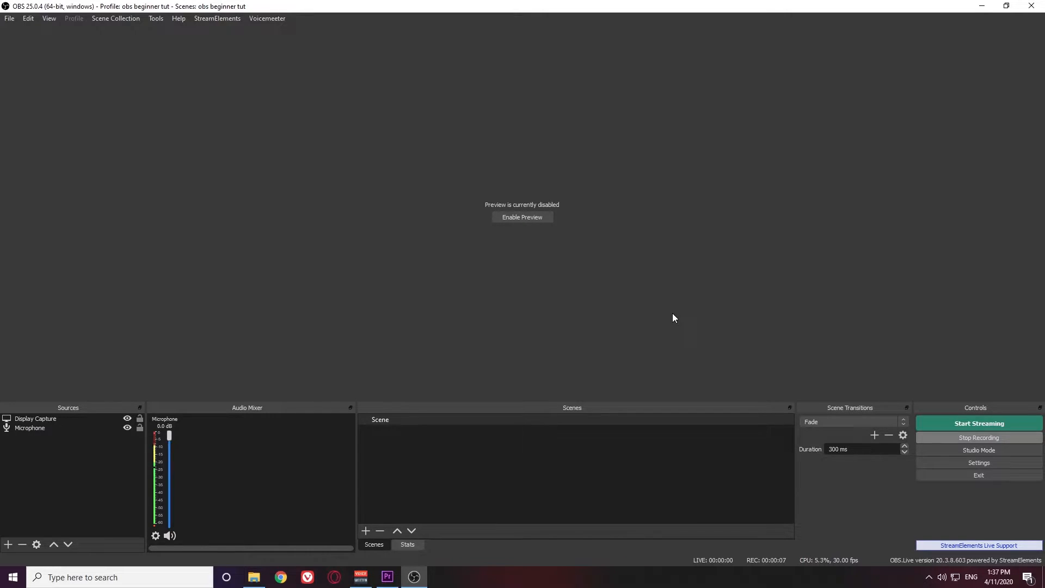
left_click(972, 464)
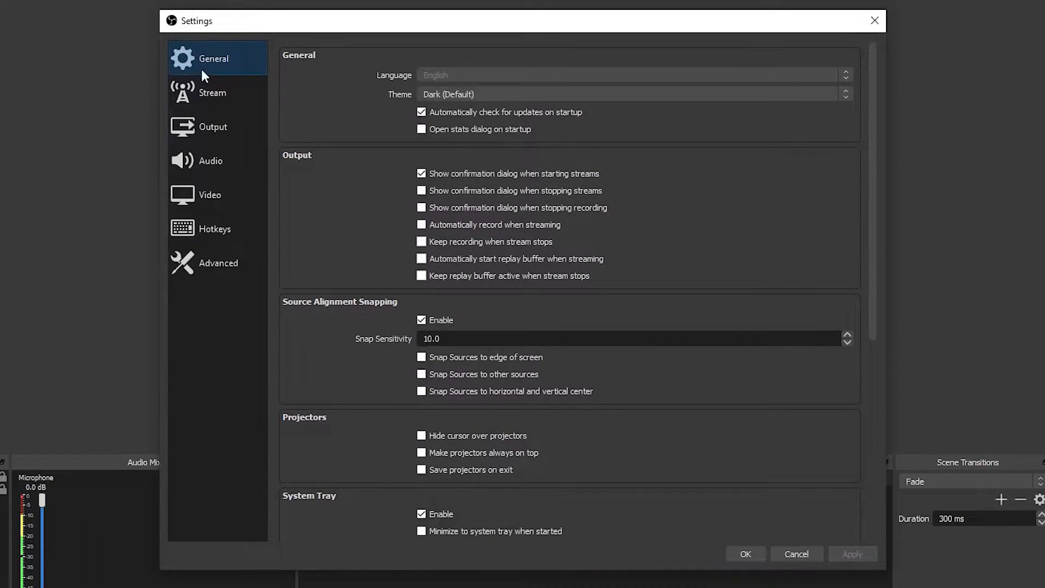
Browse the Advanced settings page, then view the Video page with the 1920x1080 canvas
left_click(225, 271)
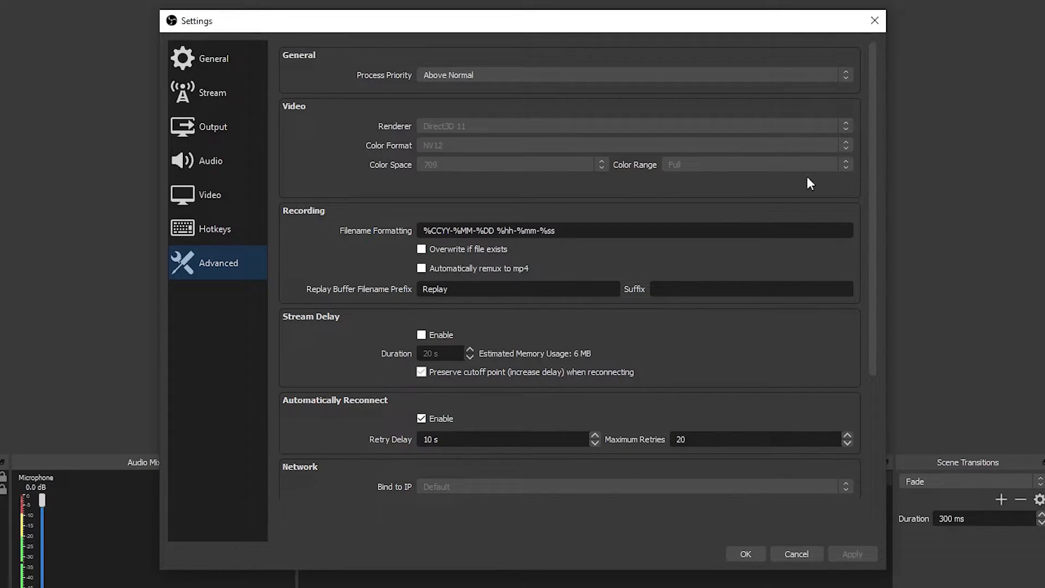
left_click(721, 164)
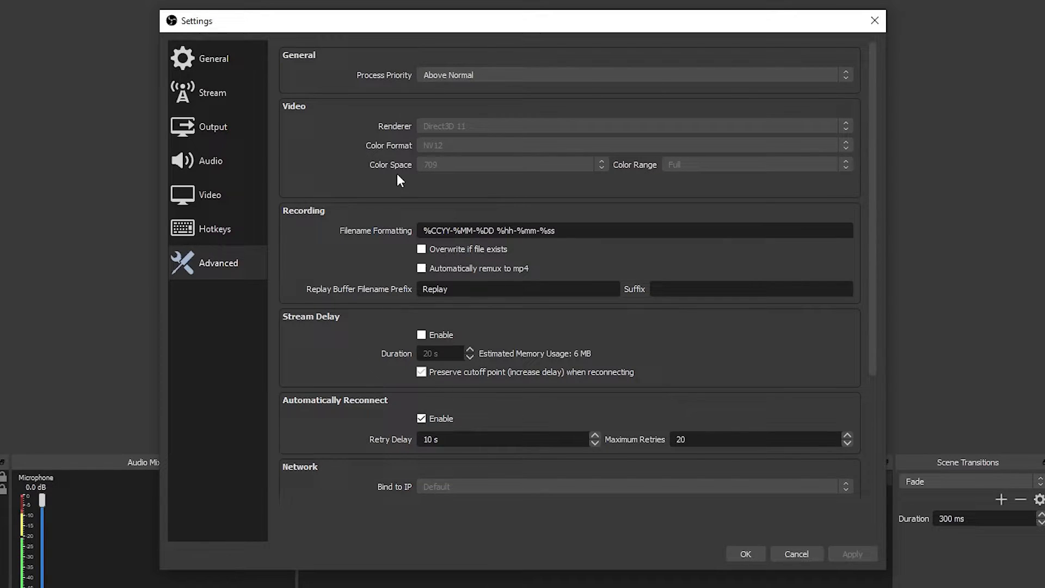
left_click(225, 193)
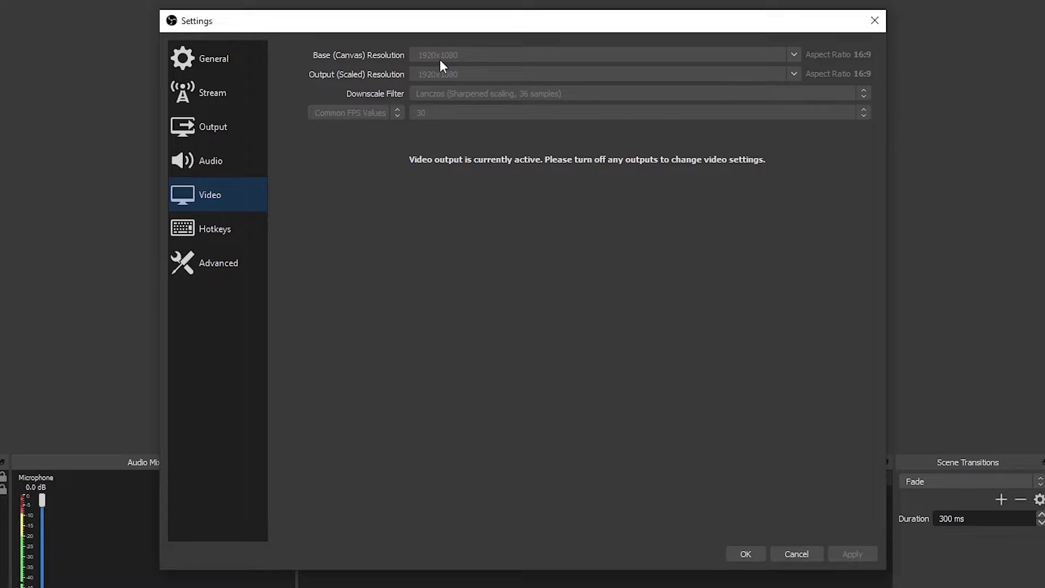
Show the Audio settings page, where all desktop and mic/auxiliary devices are Disabled
left_click(232, 164)
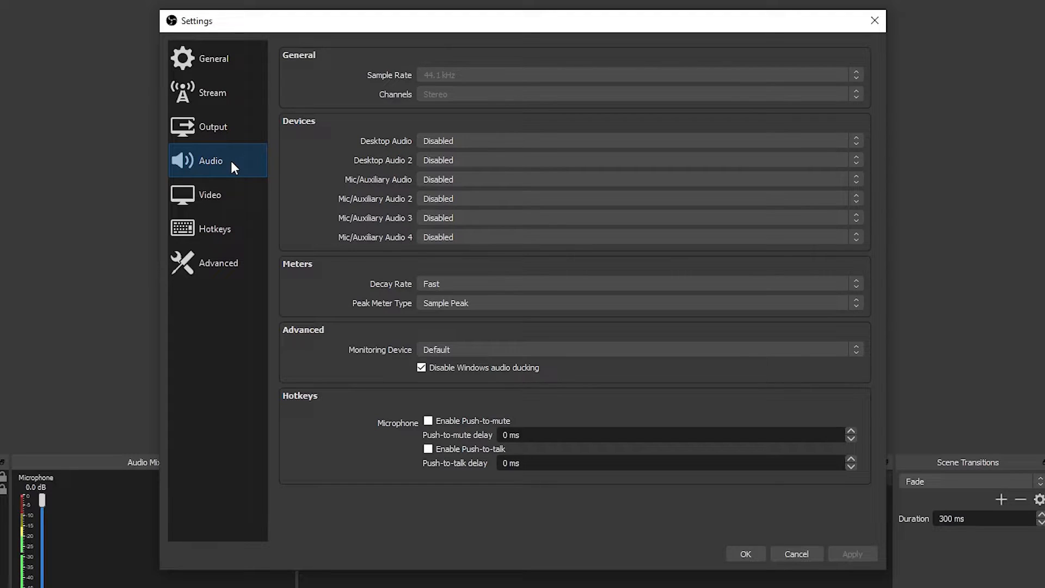
Show the Output page's Streaming settings: NVIDIA NVENC H.264 at 2500 Kbps CBR
left_click(227, 125)
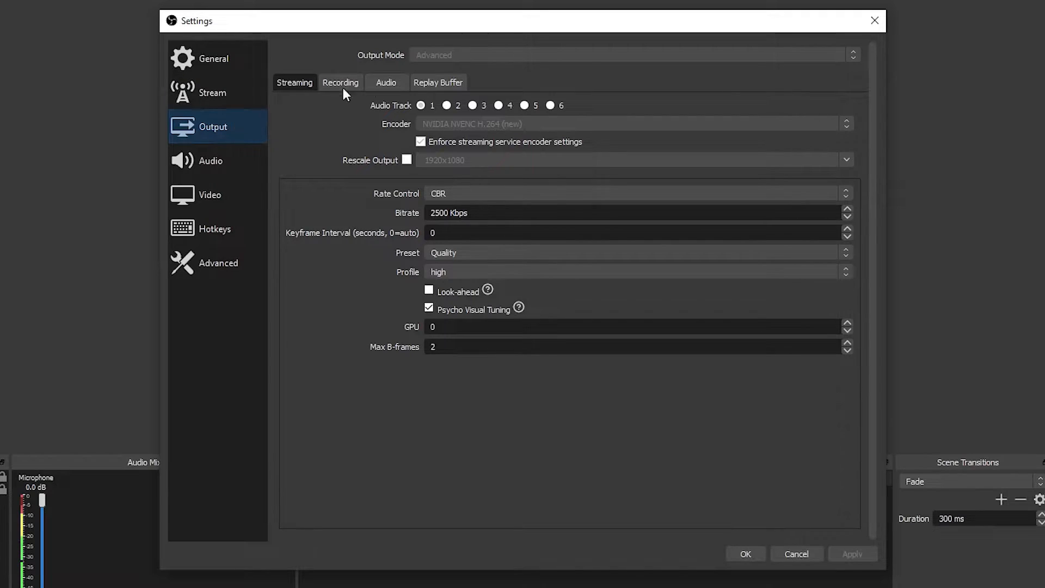
Check the Audio tab's track bitrates (160 for Tracks 1–6), then view the Recording output settings
left_click(374, 88)
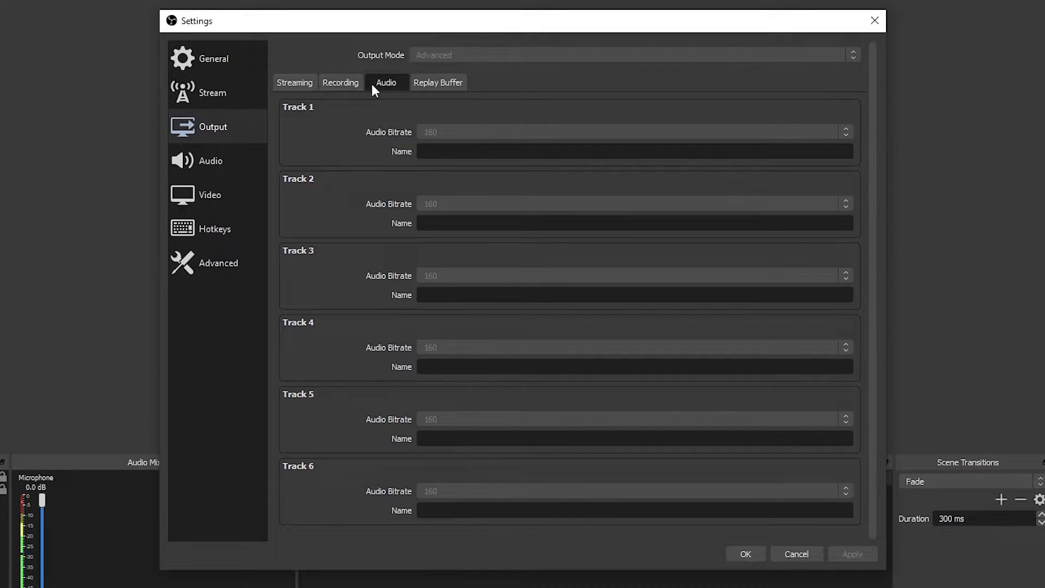
left_click(341, 83)
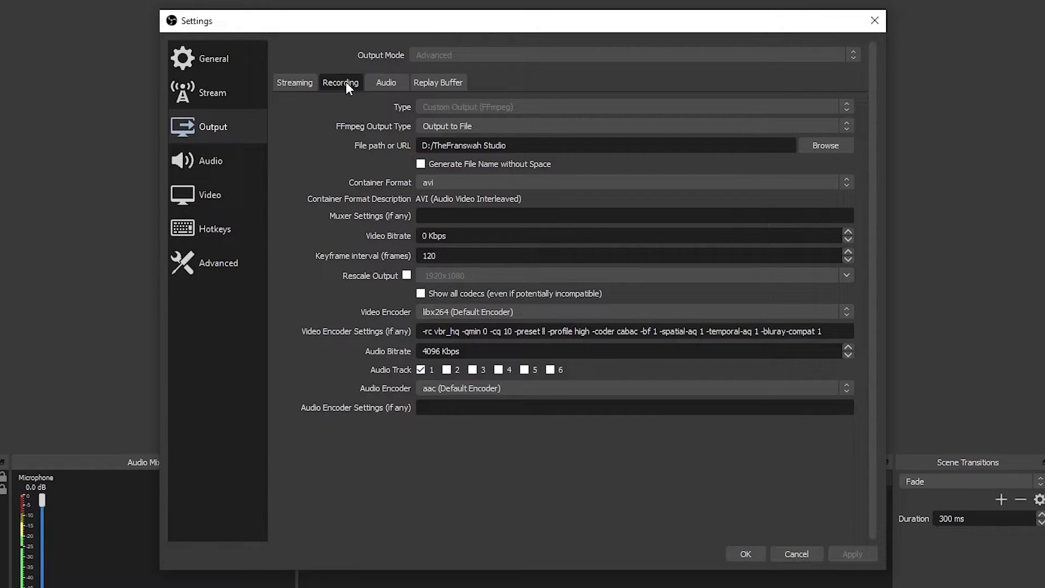
Switch the Output settings back to the Streaming tab
left_click(297, 80)
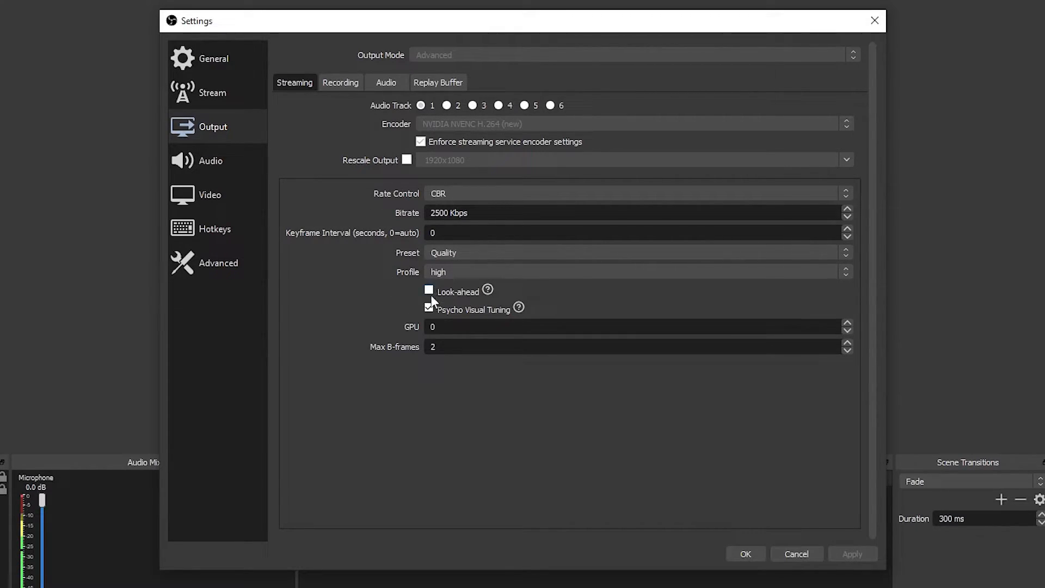
Disable Psycho Visual Tuning for streaming and leave the Settings dialog
left_click(427, 308)
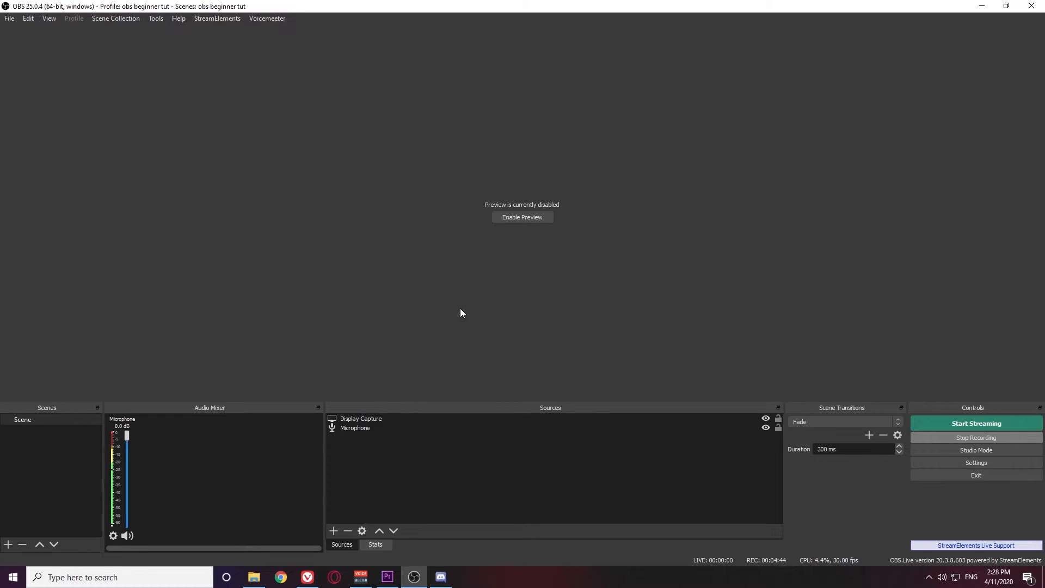
From My overlays in the StreamElements dashboard, create a blank 1080p overlay
key("alt+Tab")
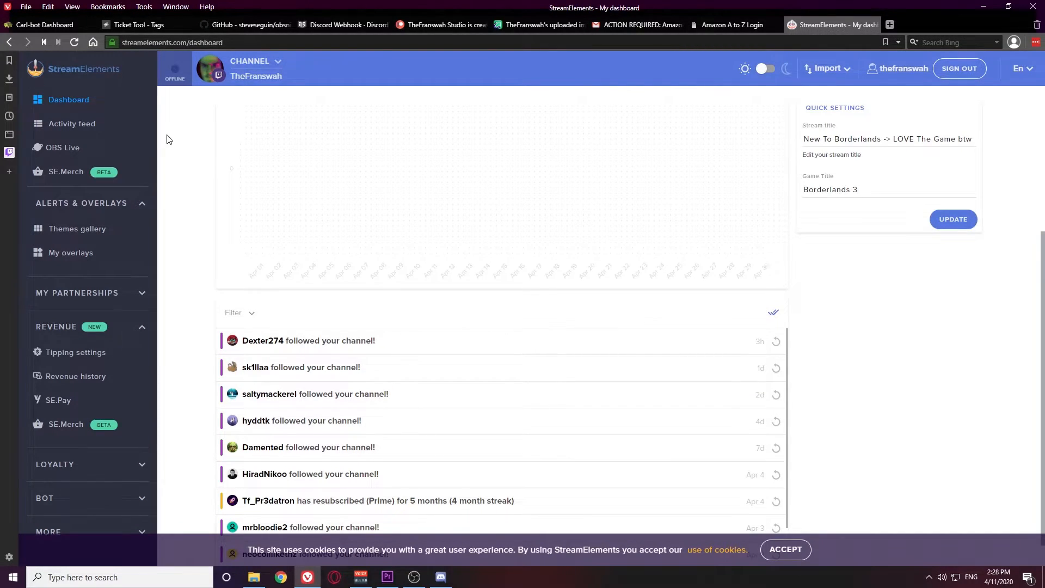
left_click(89, 264)
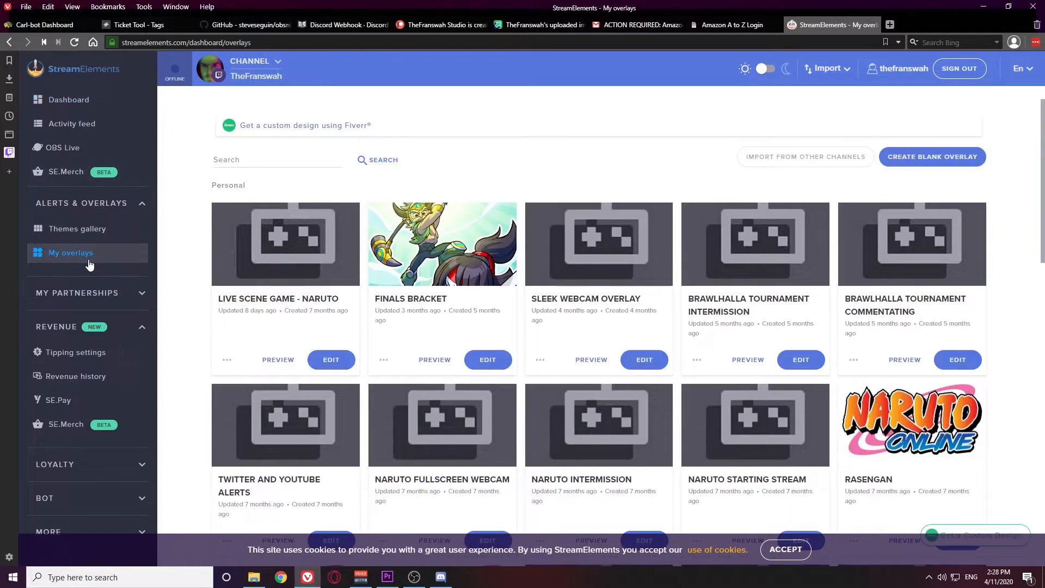
left_click(918, 159)
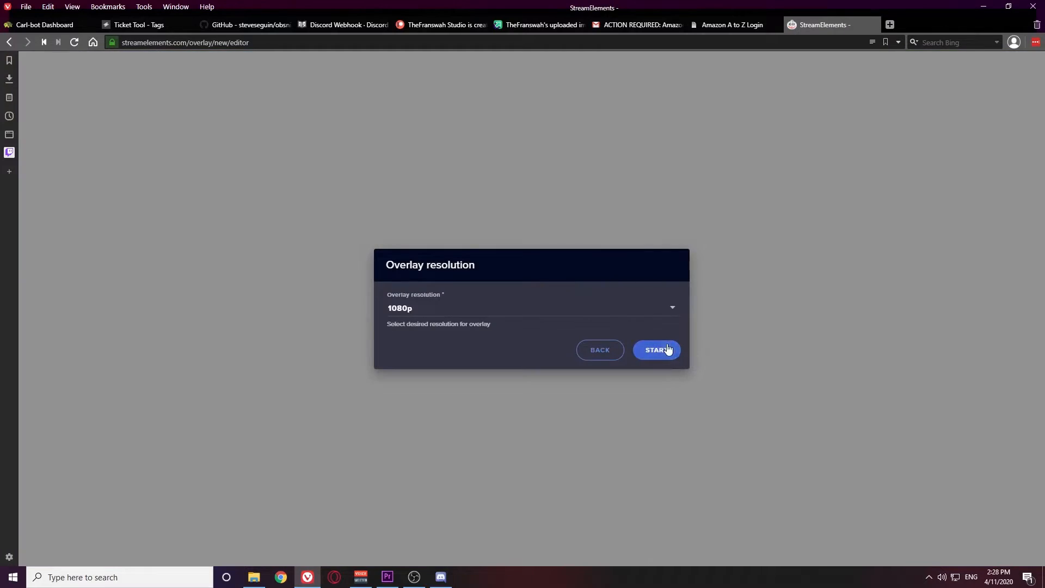
left_click(664, 353)
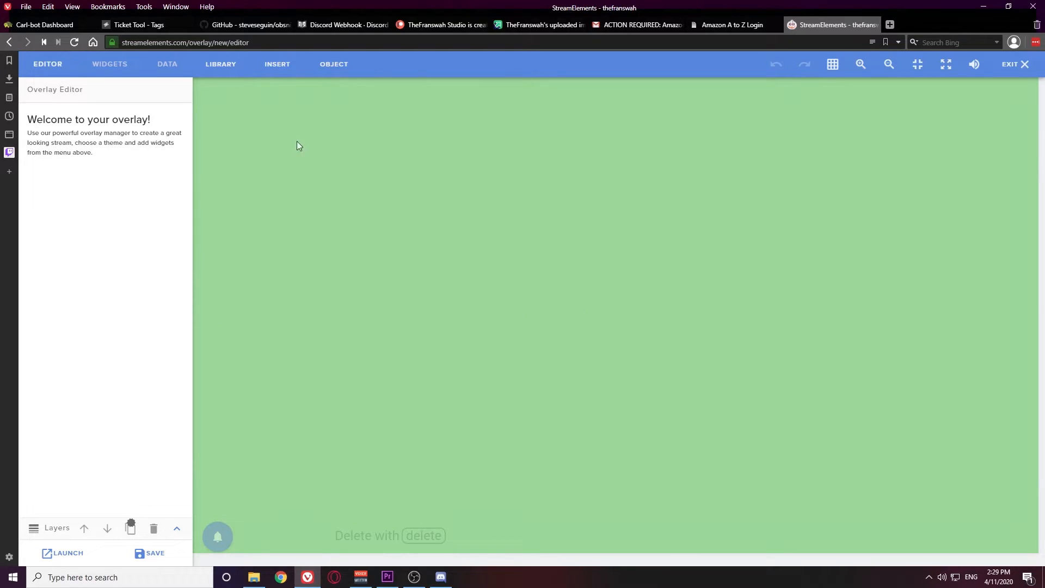
Add an Image widget showing the webcam frame graphic, enlarged to about 1067 × 752 px
left_click(275, 66)
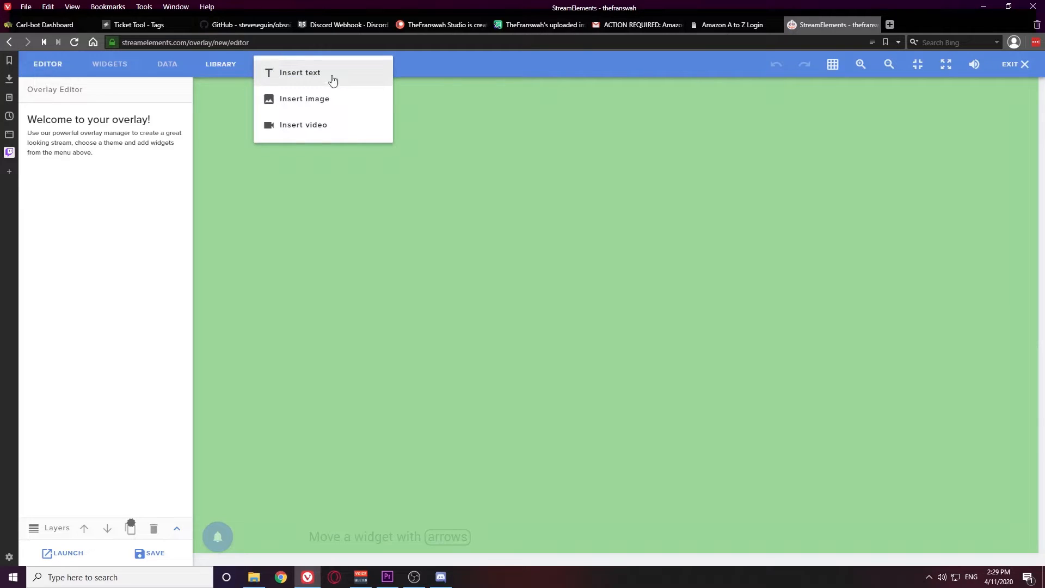
left_click(294, 104)
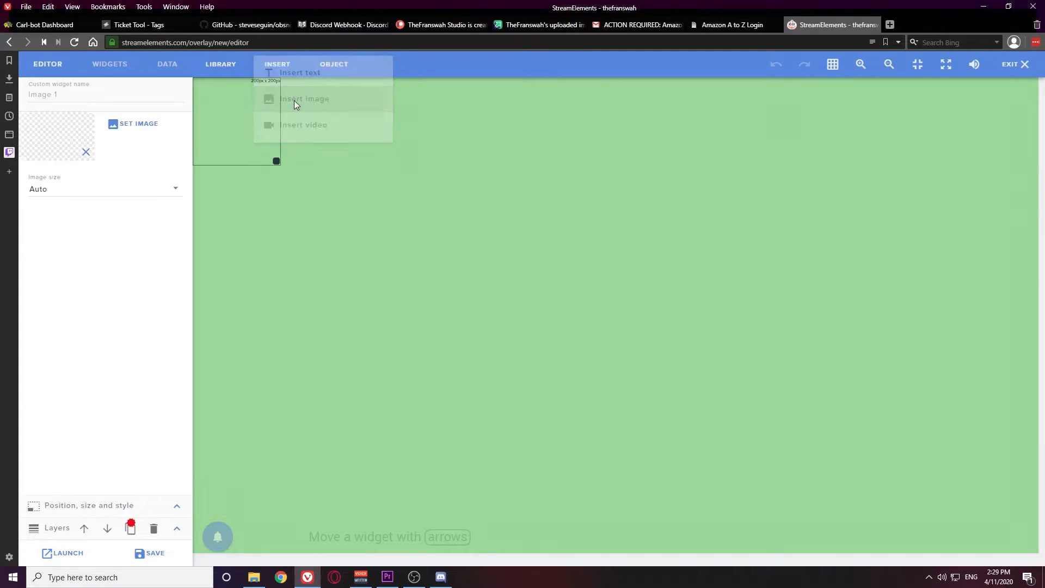
left_click(138, 124)
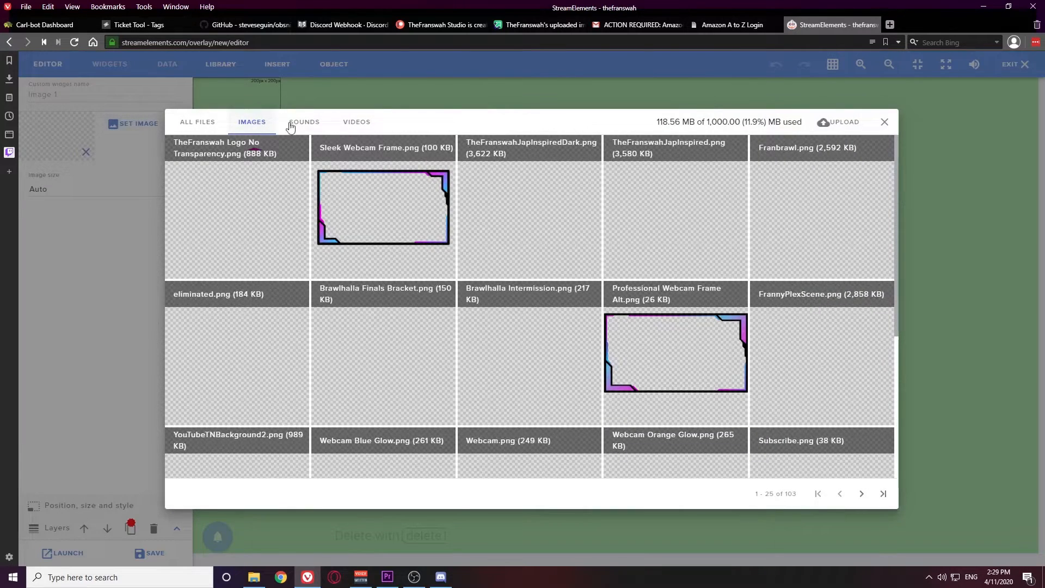
mouse_move(380, 193)
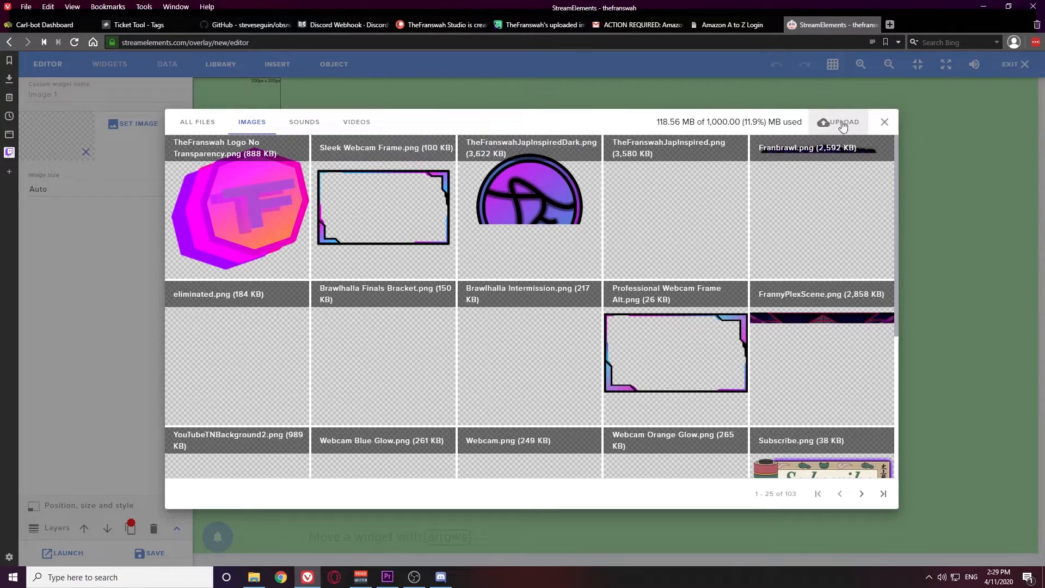
mouse_move(381, 174)
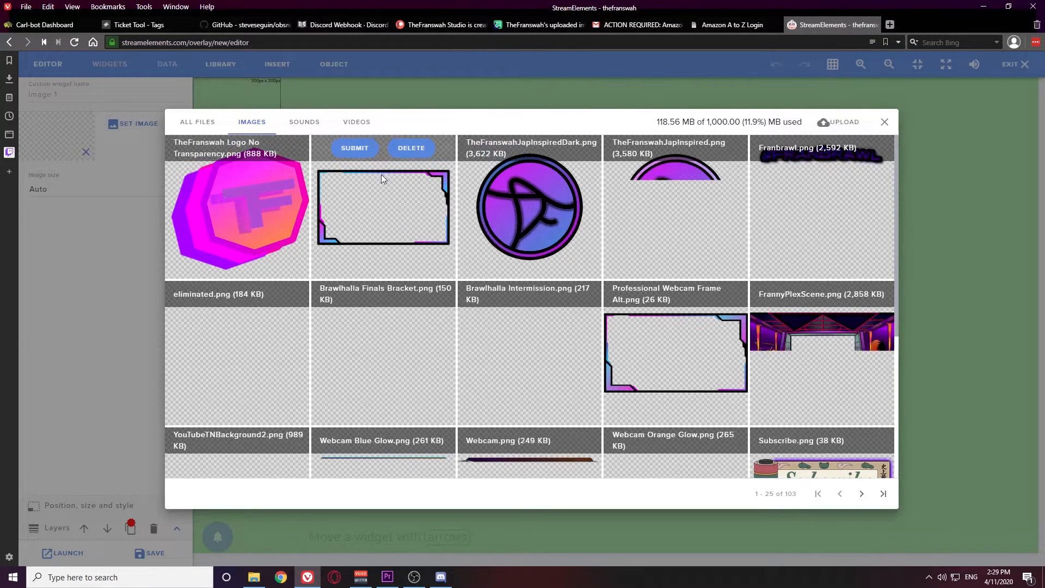
left_click(354, 149)
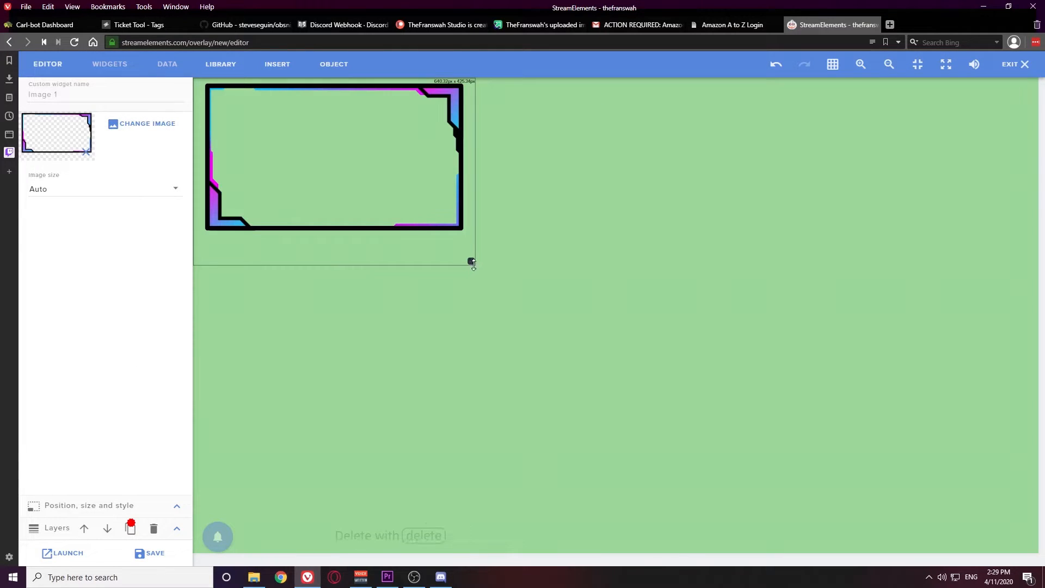
left_click_drag(472, 262, 913, 478)
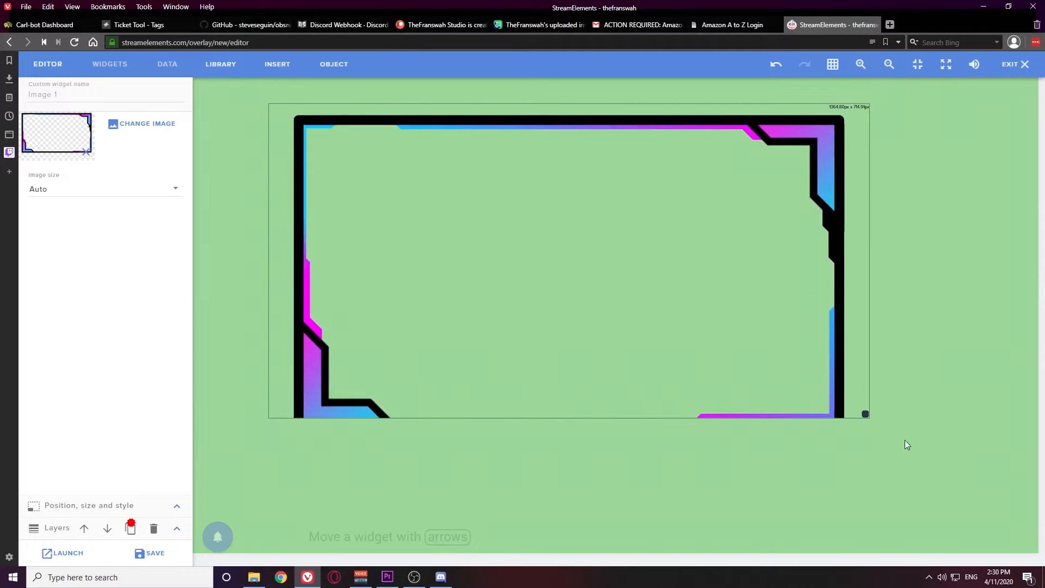
left_click_drag(864, 413, 866, 437)
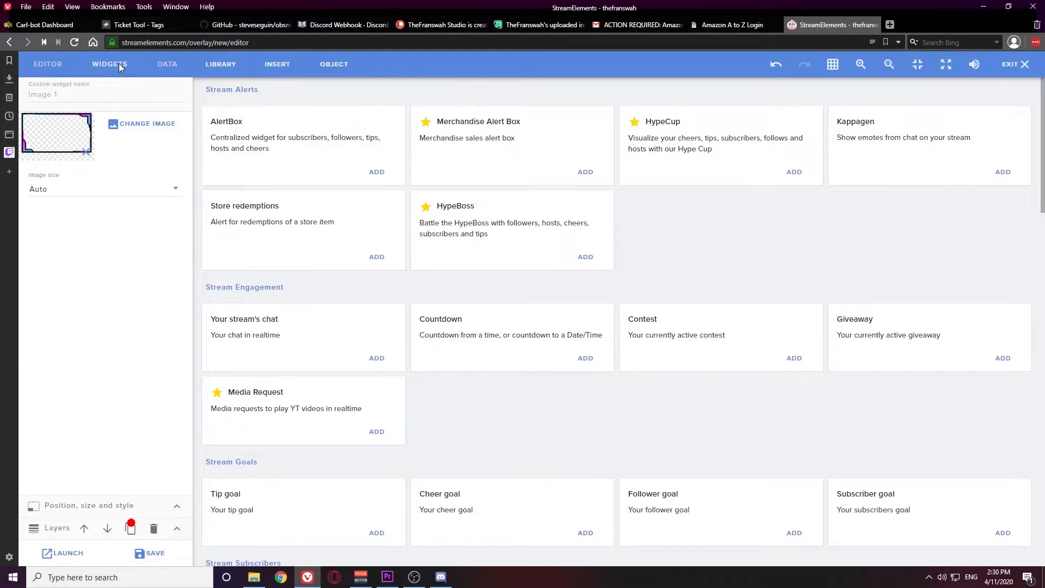
Add an AlertBox widget stretched over the webcam frame and open its Follower alert settings
left_click(121, 67)
left_click(376, 171)
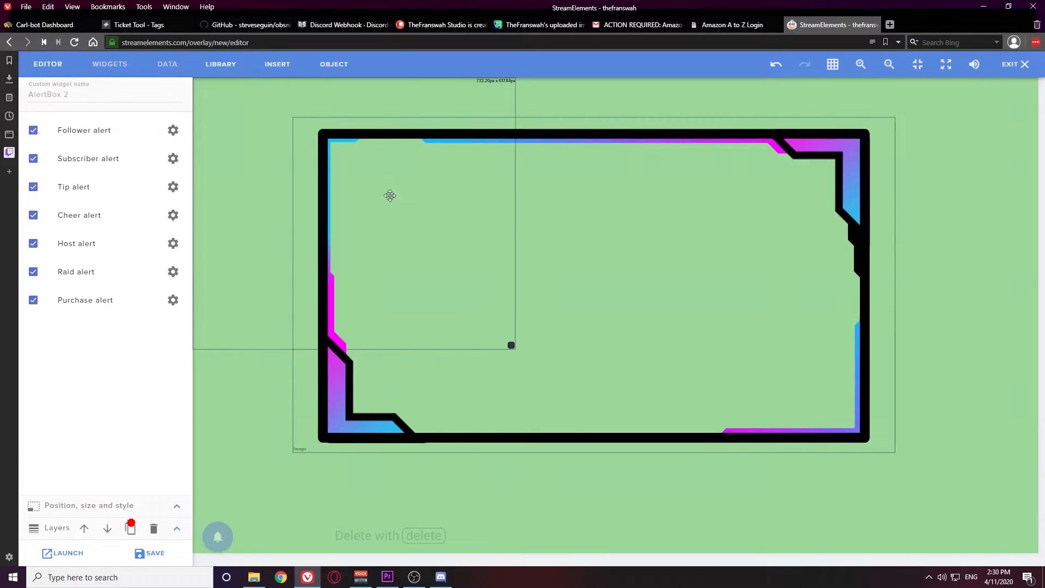
left_click_drag(451, 297, 551, 334)
left_click_drag(611, 384, 893, 451)
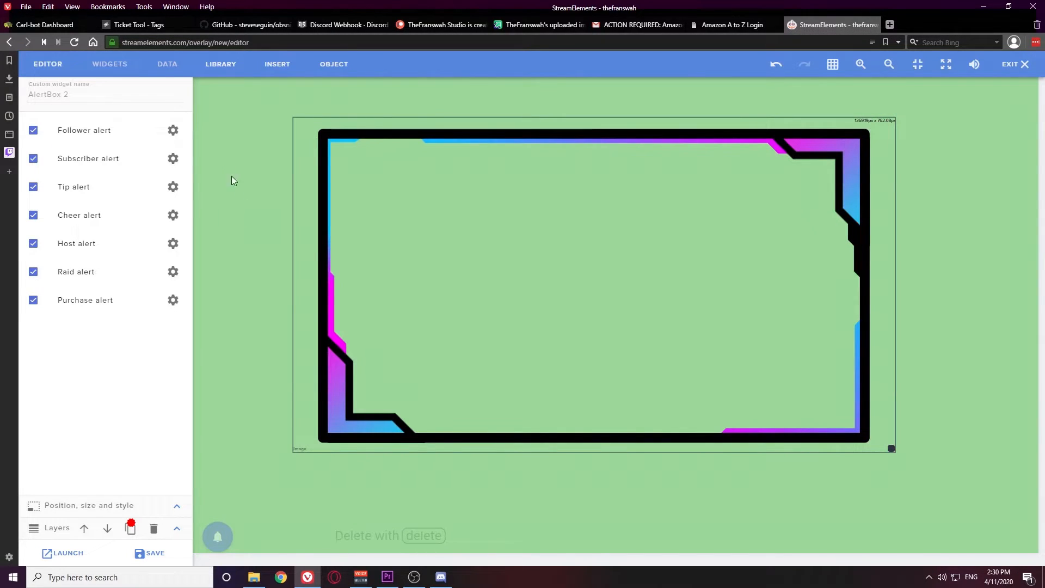
left_click(177, 133)
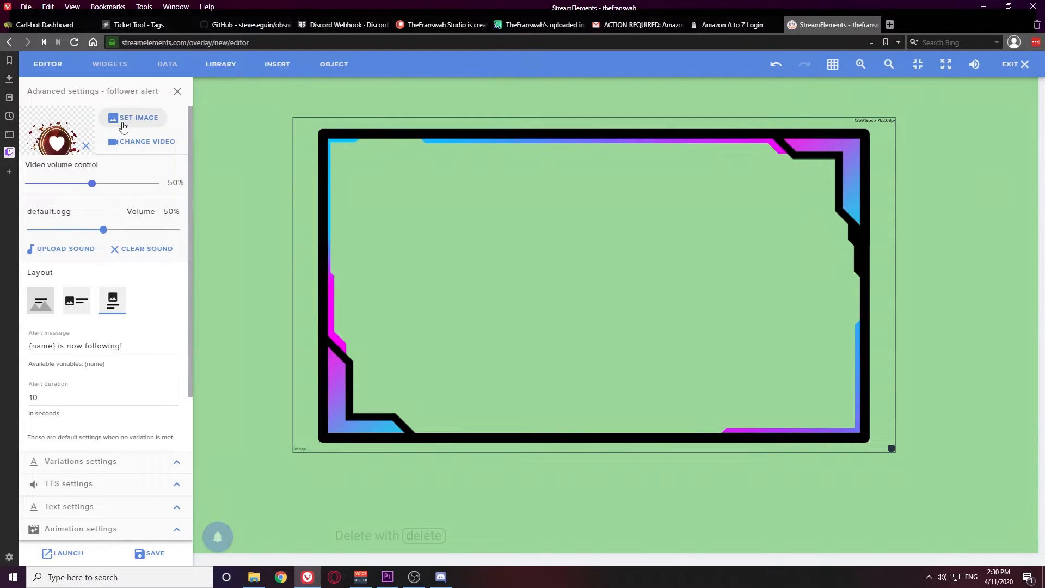
Remove the follower alert's image and sound and use the Webcam Color Changing Effect video
left_click(86, 146)
left_click(130, 251)
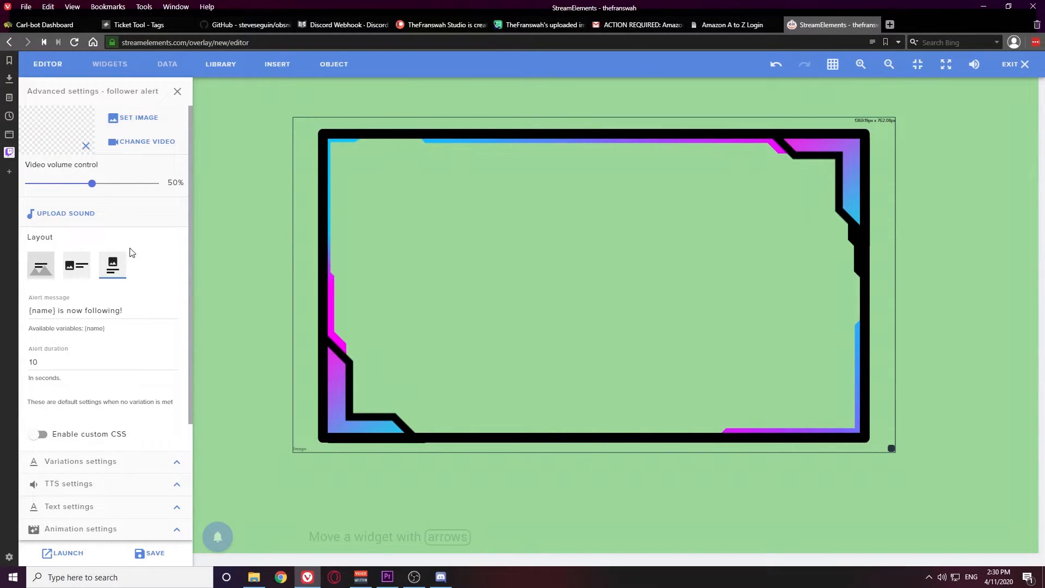
left_click(126, 143)
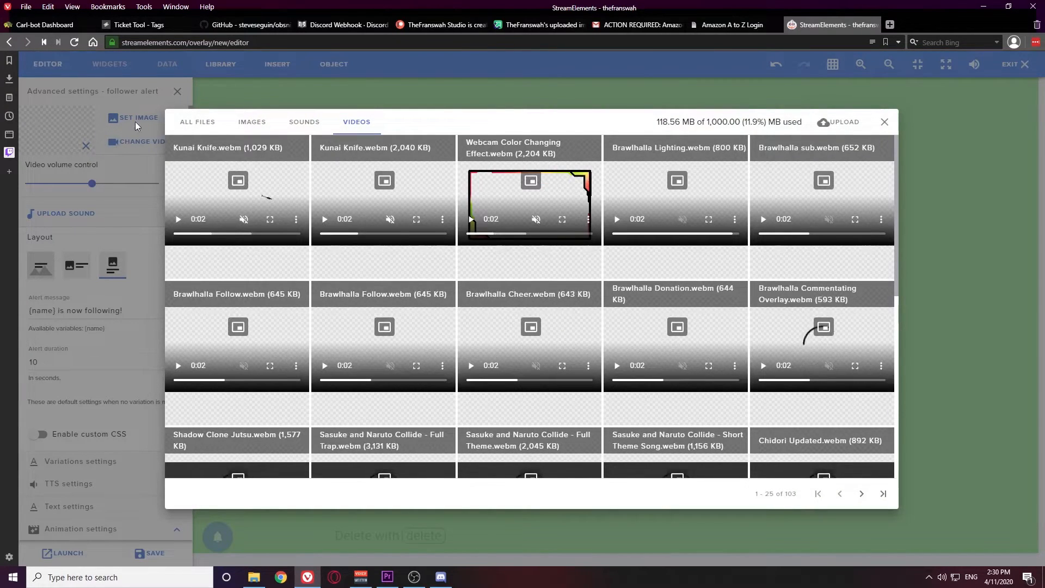
mouse_move(465, 146)
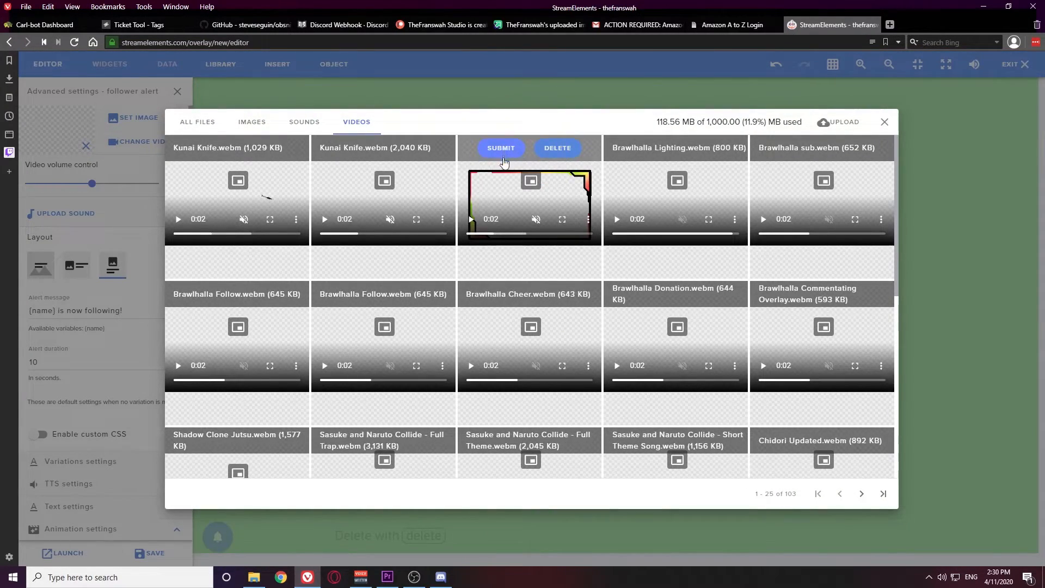
left_click(499, 148)
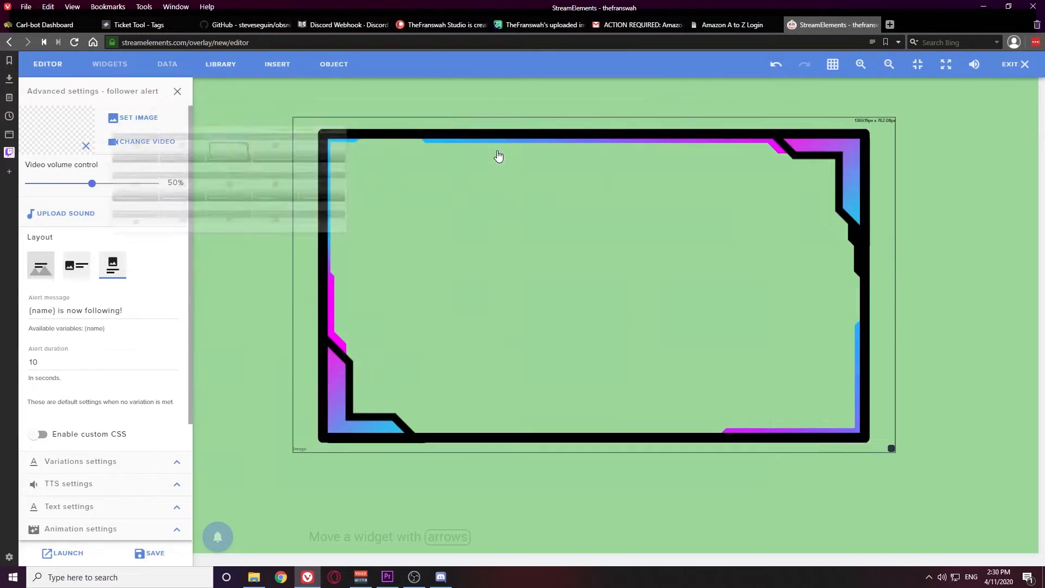
Set the layout to text over image, delete the alert message, and start saving the overlay
left_click(41, 271)
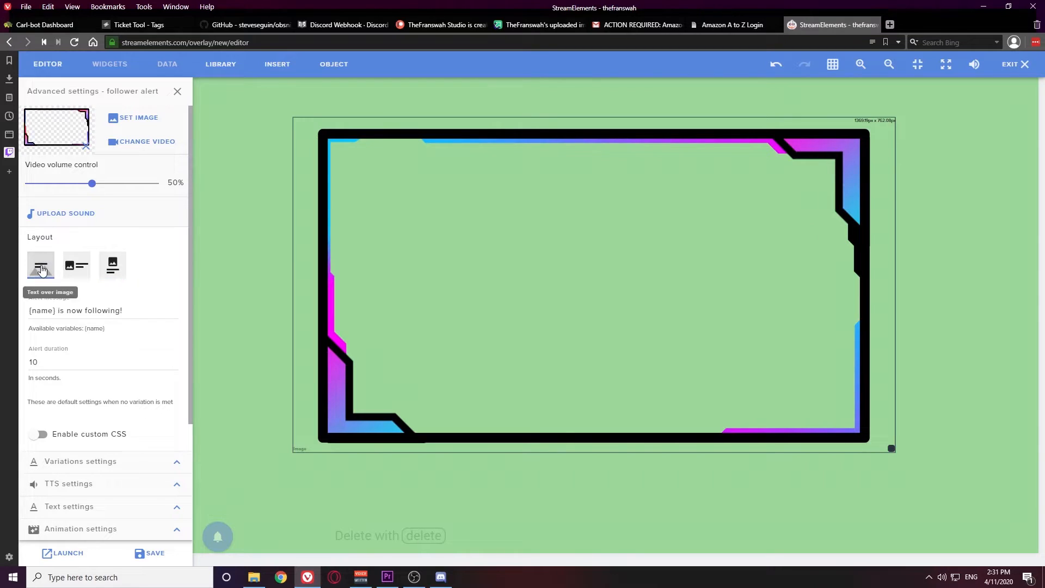
left_click_drag(129, 310, 24, 314)
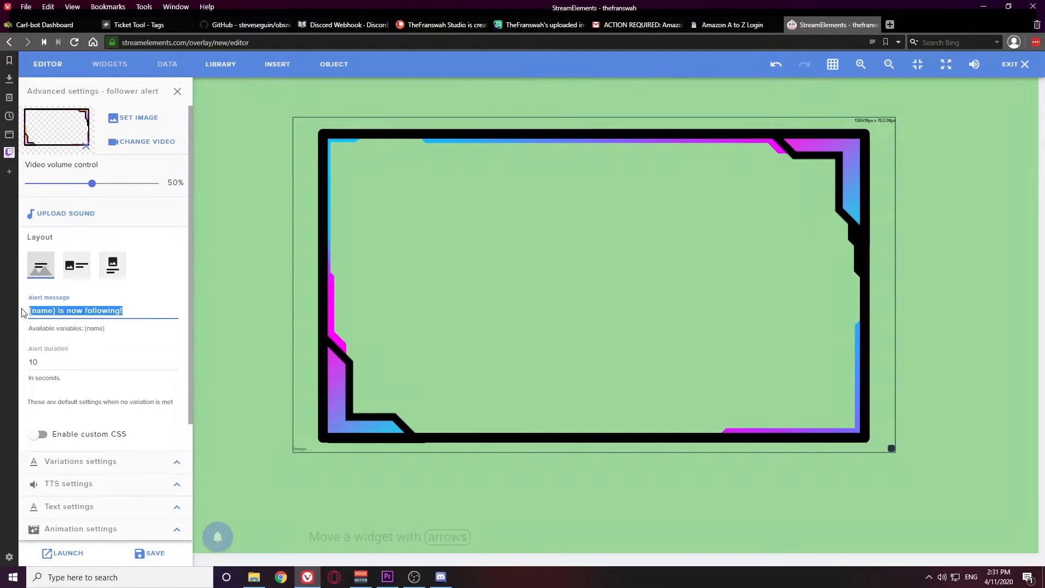
key("BackSpace")
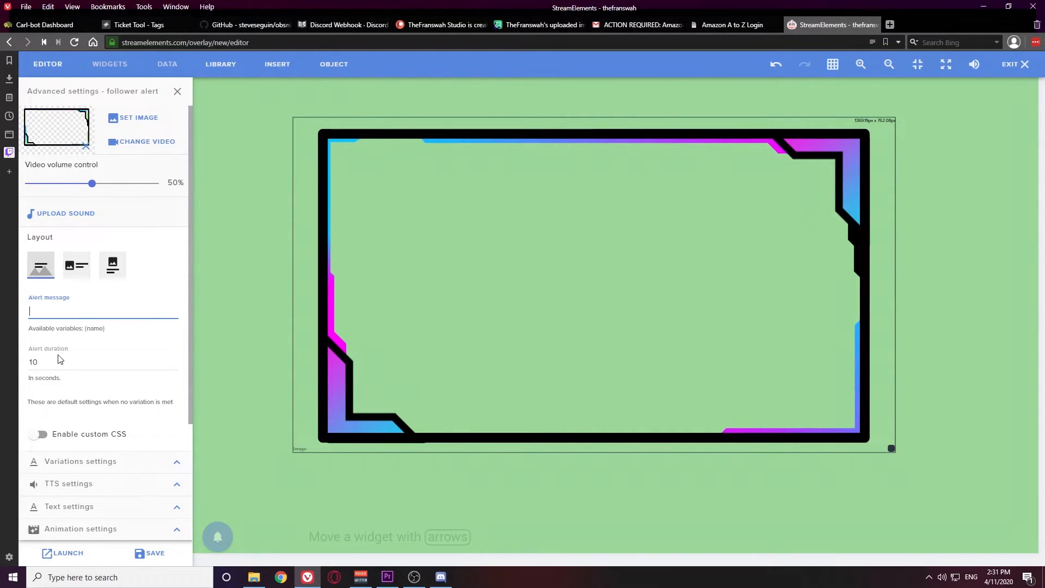
left_click(158, 553)
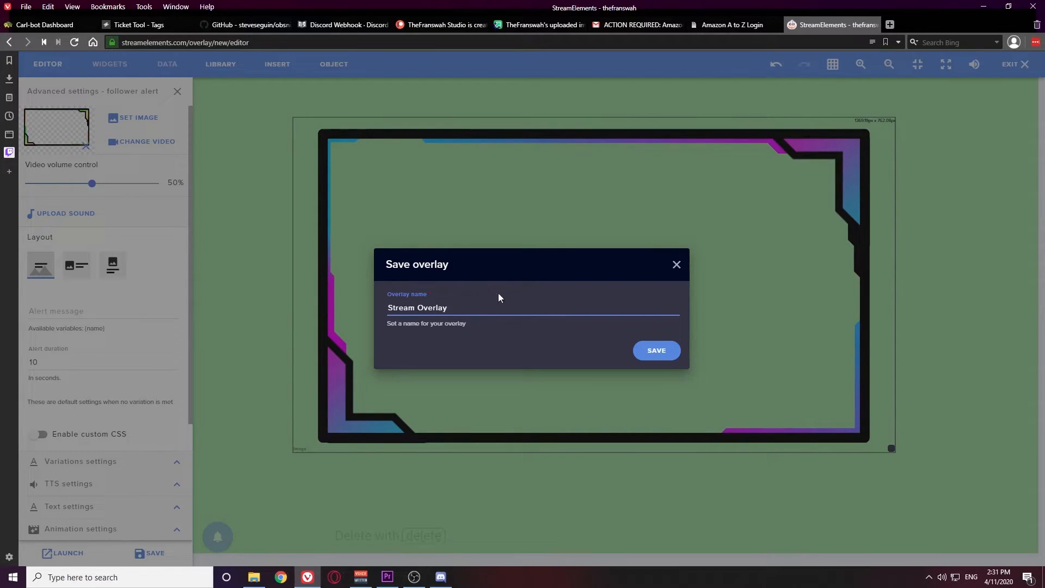
Save the overlay as 'Stream Overlay' and emulate a follower event to test the alert
left_click(661, 352)
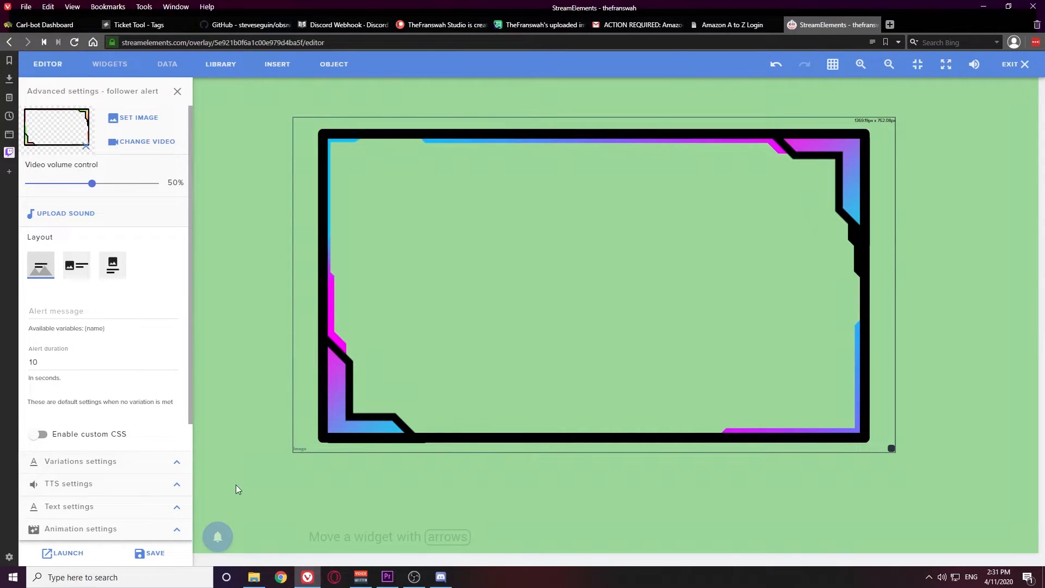
mouse_move(217, 536)
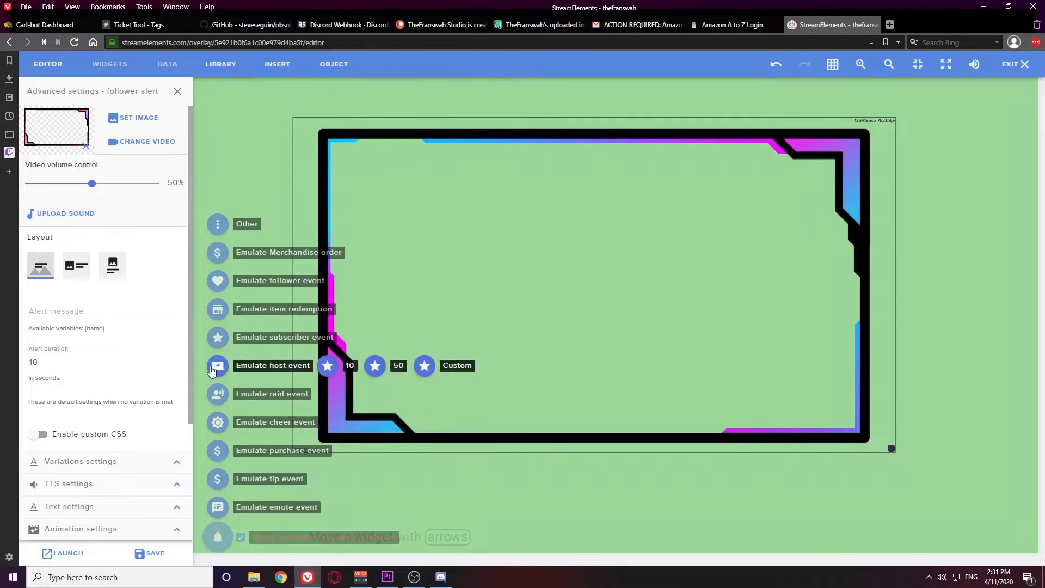
left_click(217, 287)
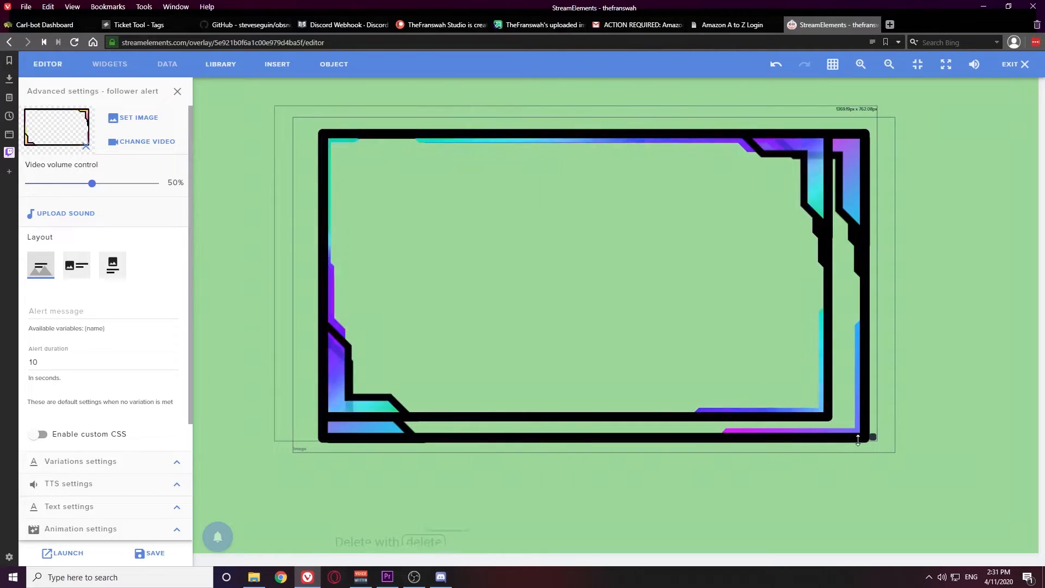
Enlarge the alert box and nudge it with arrow keys to sit over the webcam frame
left_click_drag(872, 436, 914, 461)
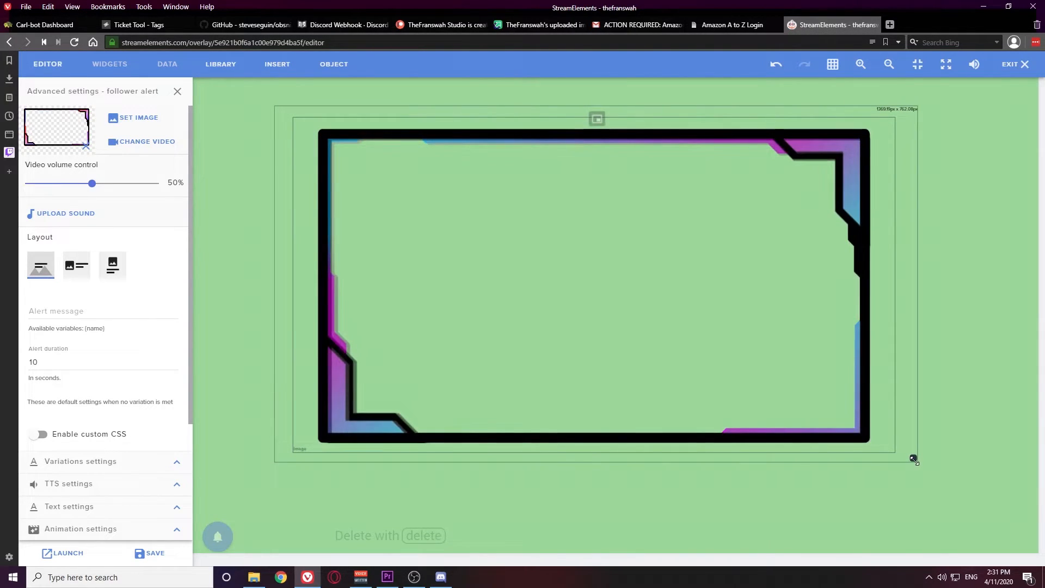
left_click_drag(813, 394, 809, 395)
key("Up")
key("Up")
key("Up")
key("Up")
key("Up")
key("Up")
key("Up")
key("Up")
key("Up")
key("Up")
key("Up")
key("Up")
key("Up")
key("Up")
key("Up")
key("Up")
key("Up")
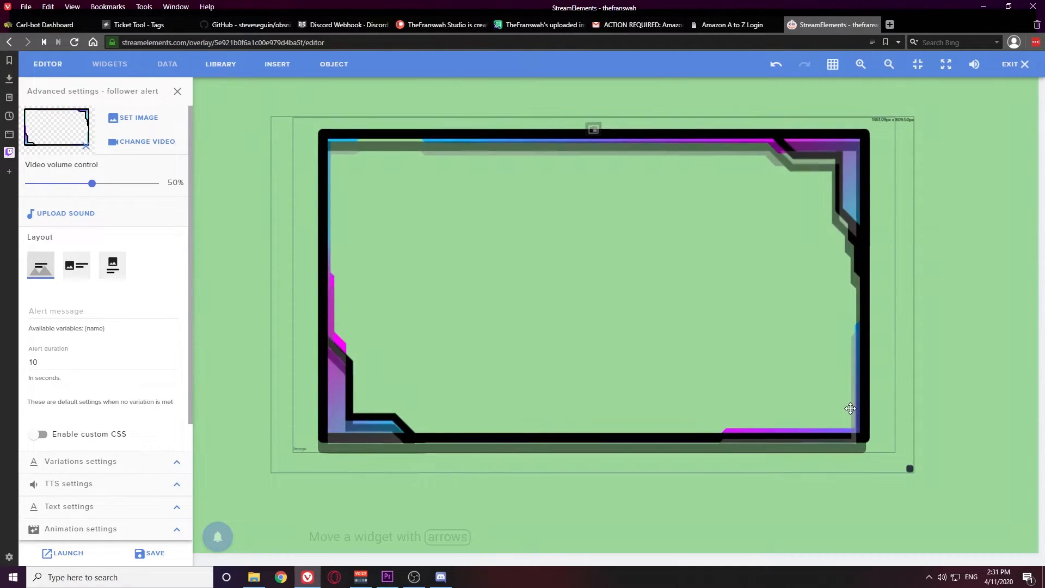
key("Up")
key("Up")
key("Up")
key("Up")
key("Up")
key("Up")
key("Up")
key("Up")
key("Up")
key("Up")
key("Up")
key("Up")
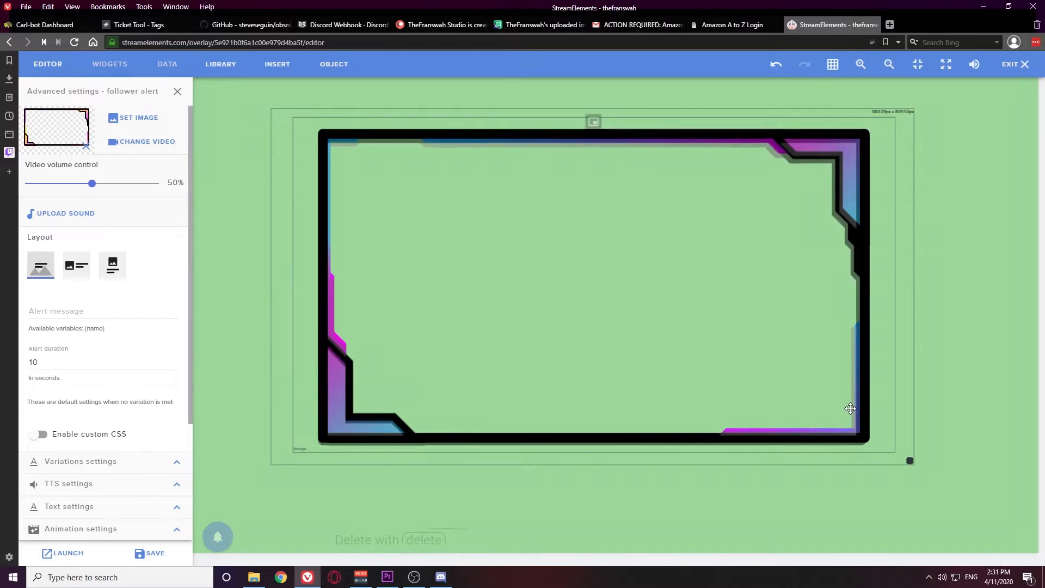
key("Left")
key("Left")
key("Up")
key("Up")
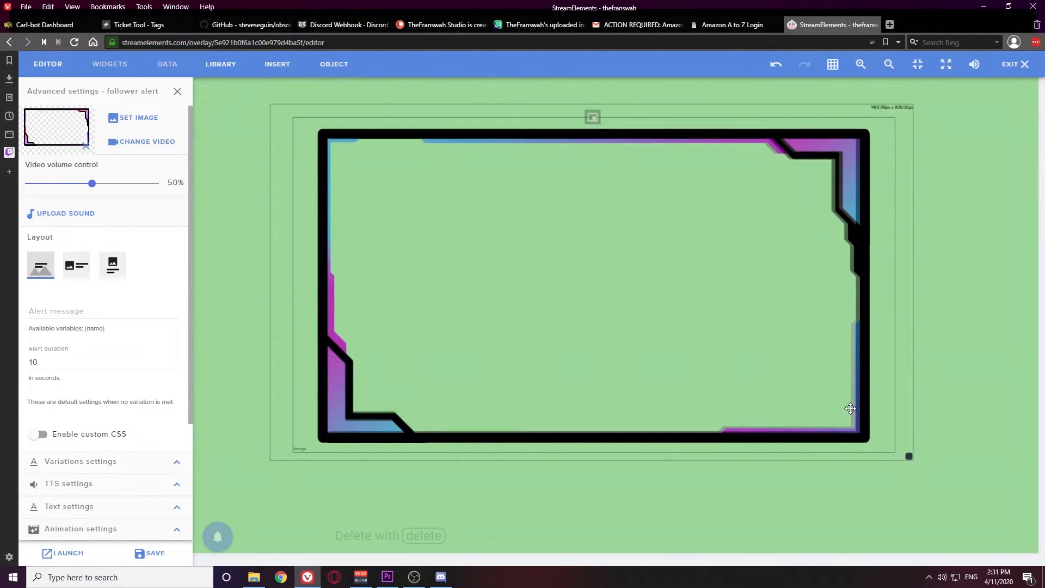
key("Down")
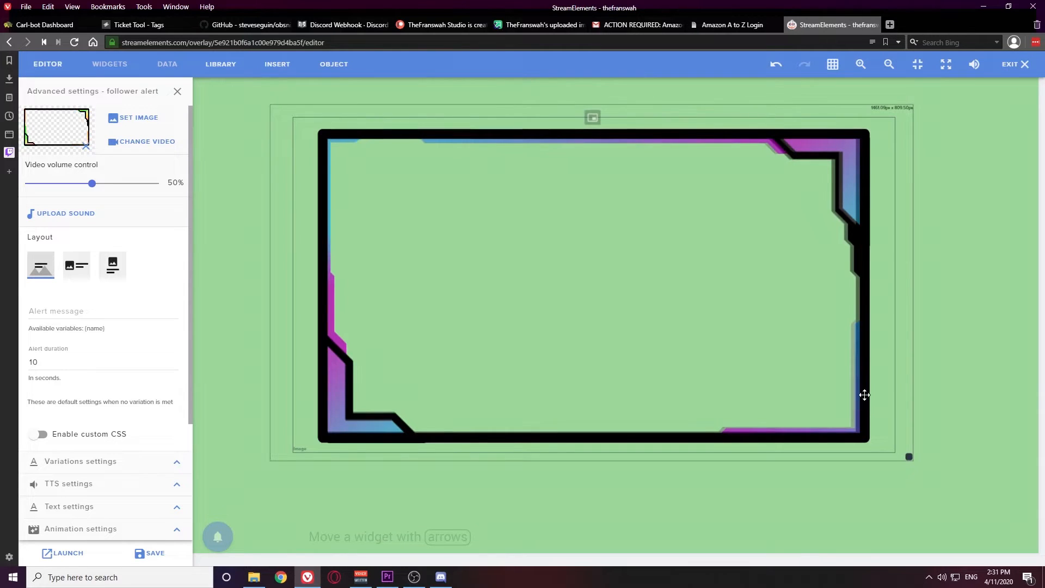
Fine-tune the alert size to about 965 × 806 px, re-testing with an emulated follower event
left_click_drag(908, 457, 915, 458)
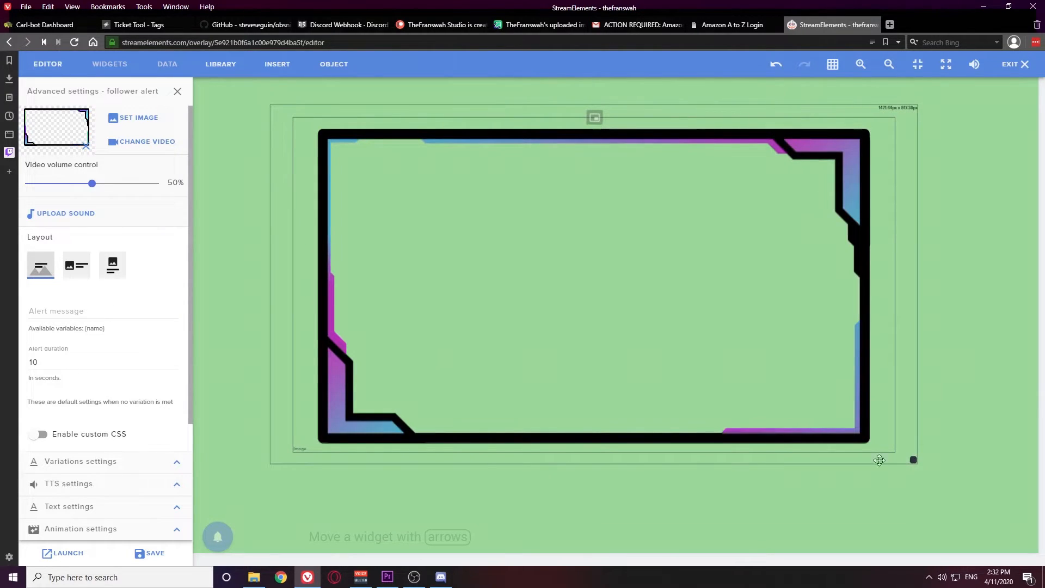
mouse_move(218, 536)
left_click(218, 277)
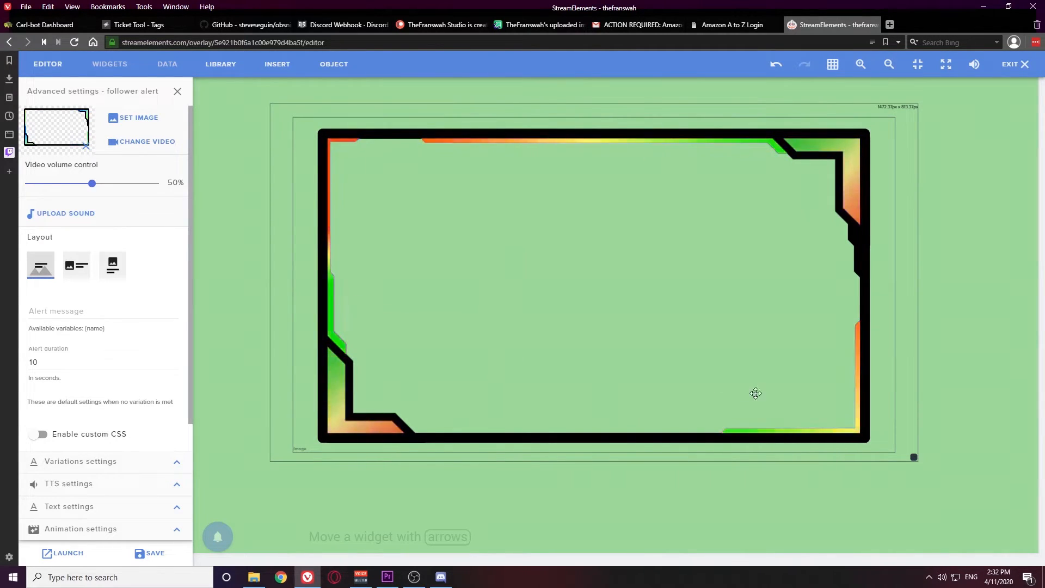
left_click_drag(913, 456, 907, 450)
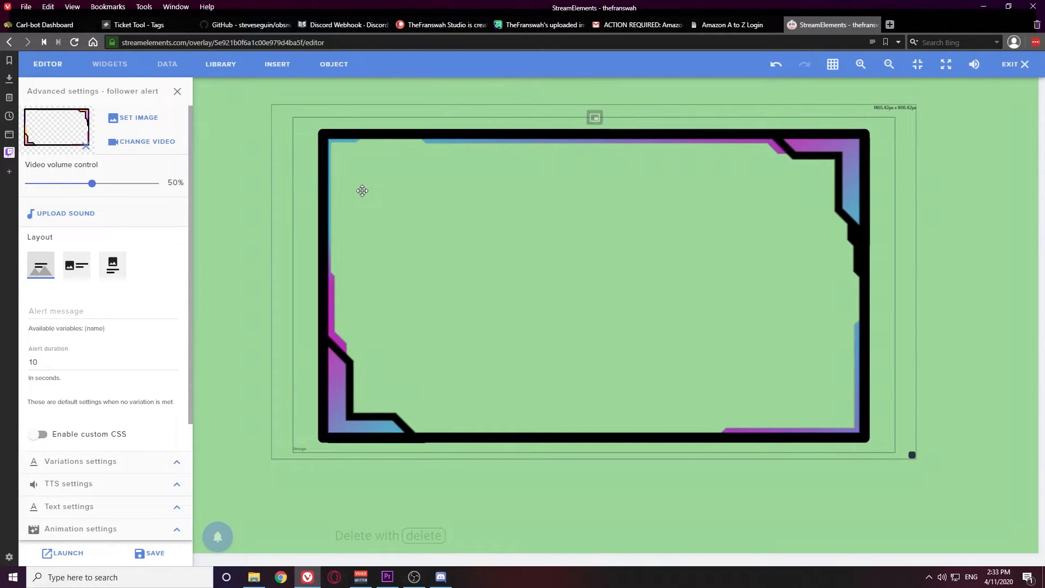
Close the follower alert settings and emulate a follower event on the finished overlay
left_click(176, 91)
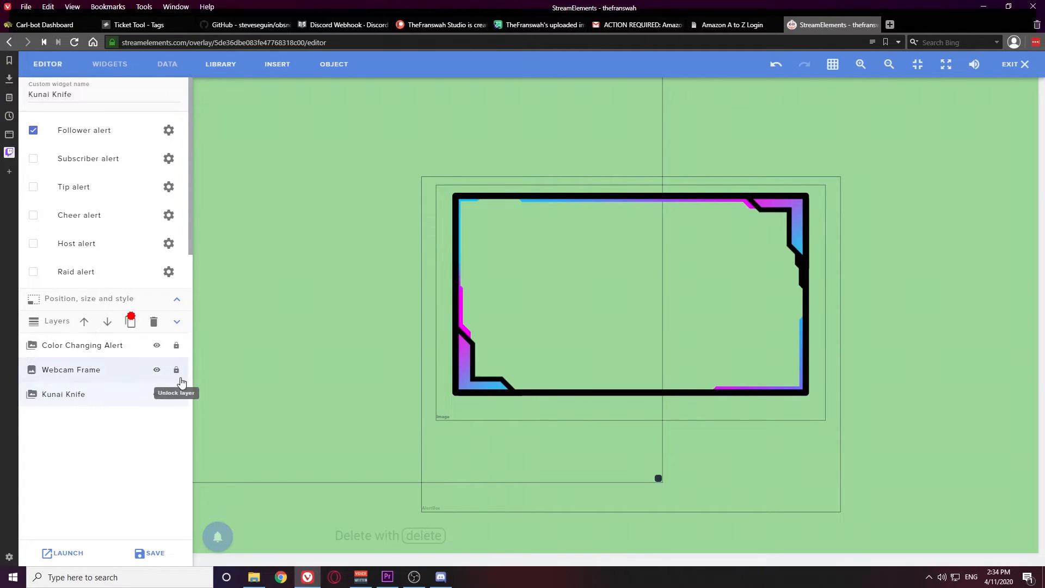
mouse_move(219, 534)
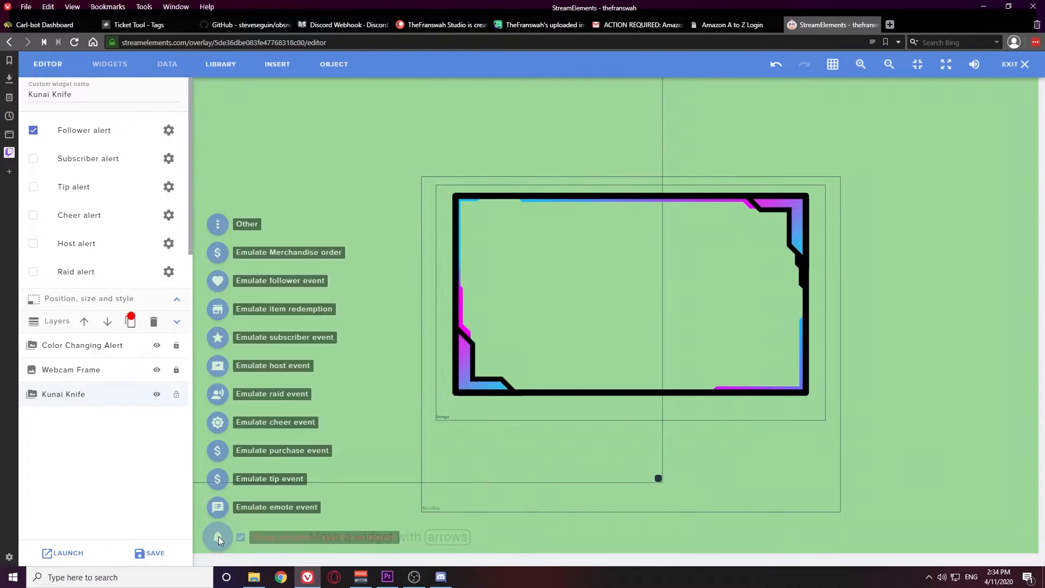
left_click(217, 282)
mouse_move(276, 506)
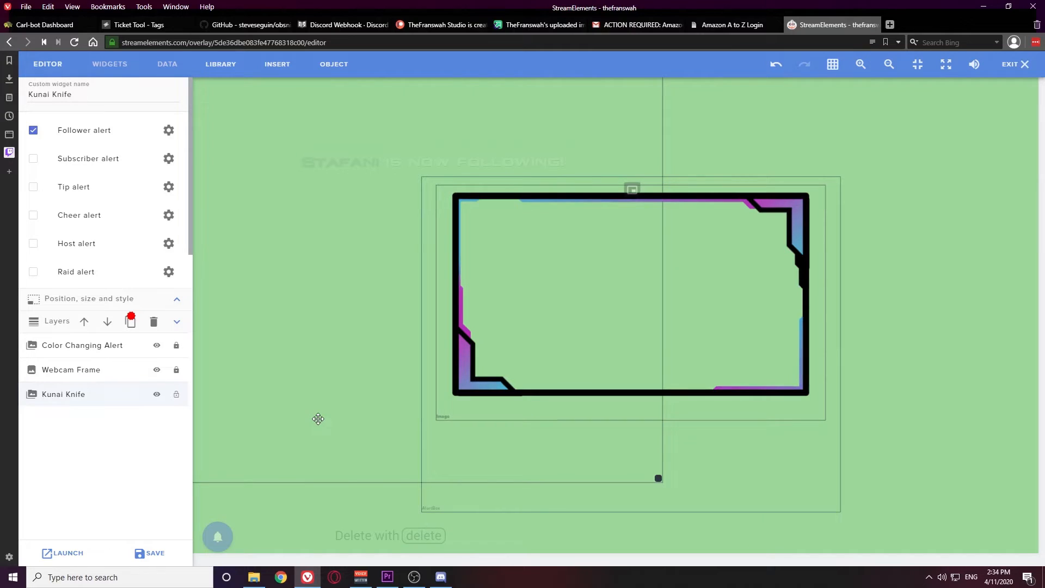
Copy the overlay link, then add a browser source named 'Webcam Overlay' in OBS
left_click(65, 552)
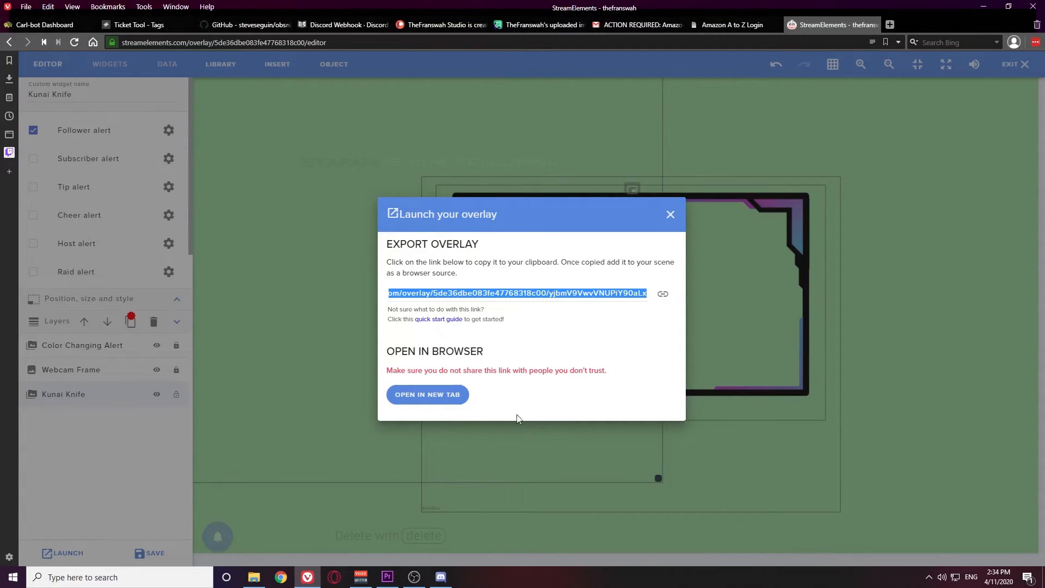
left_click(414, 581)
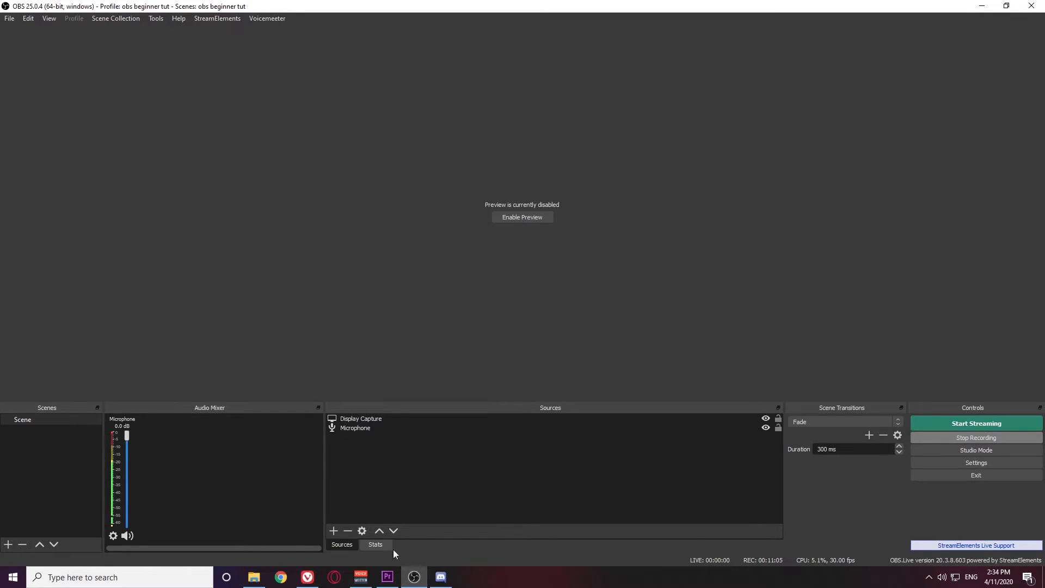
left_click(333, 531)
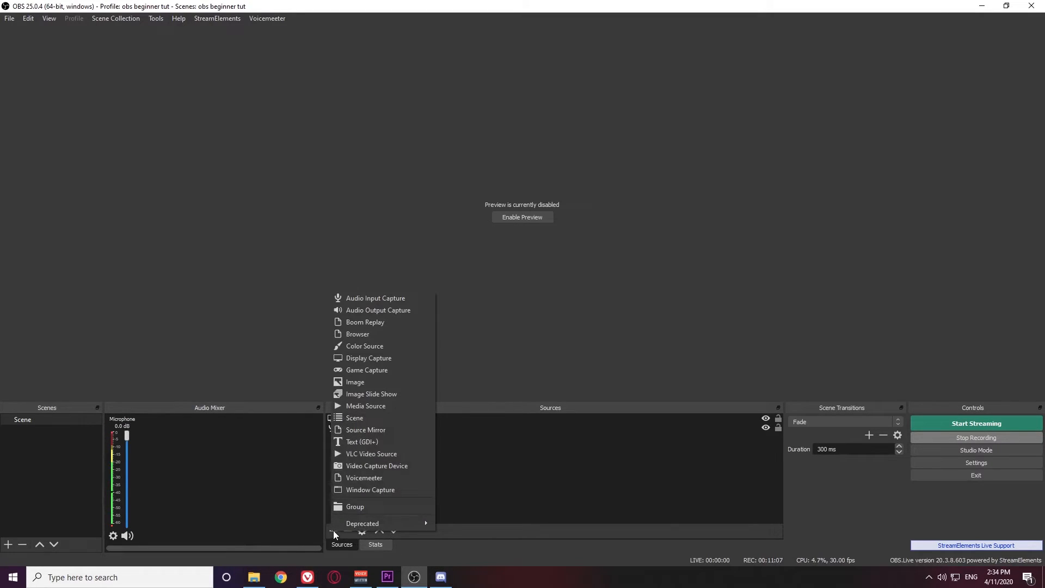
left_click(370, 334)
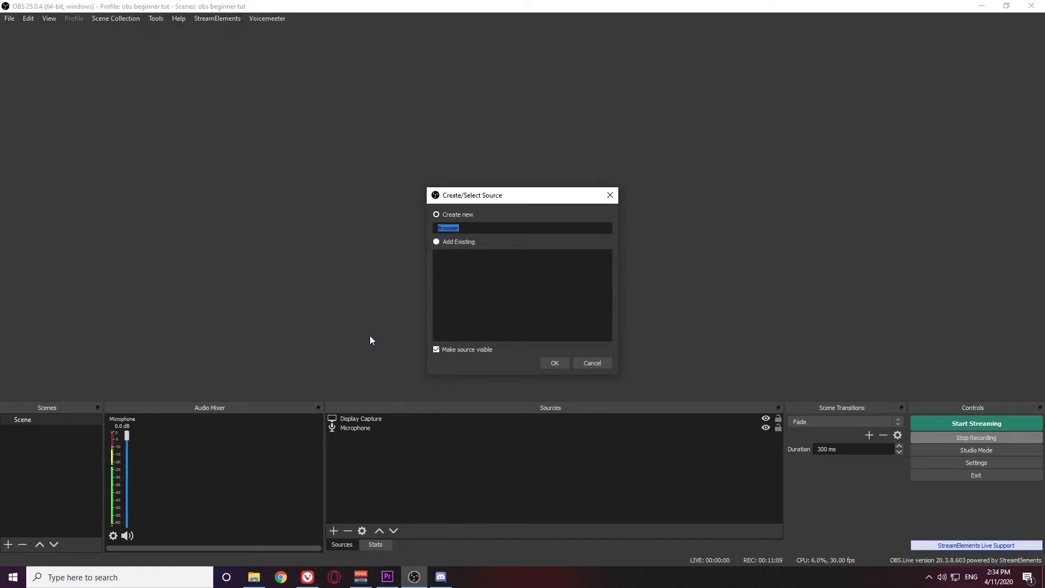
type("Webcam")
type("Overlay")
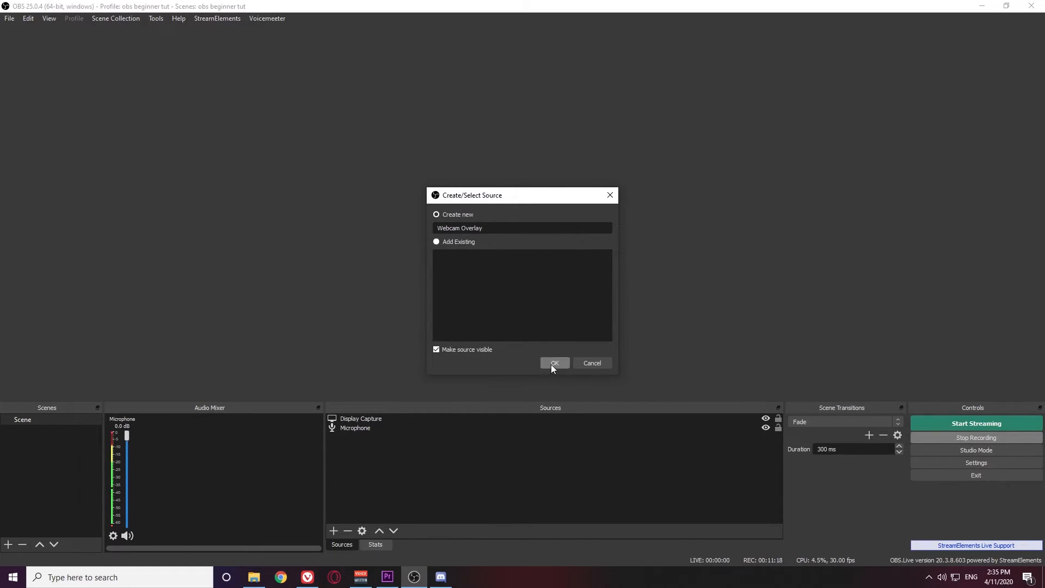
left_click(551, 364)
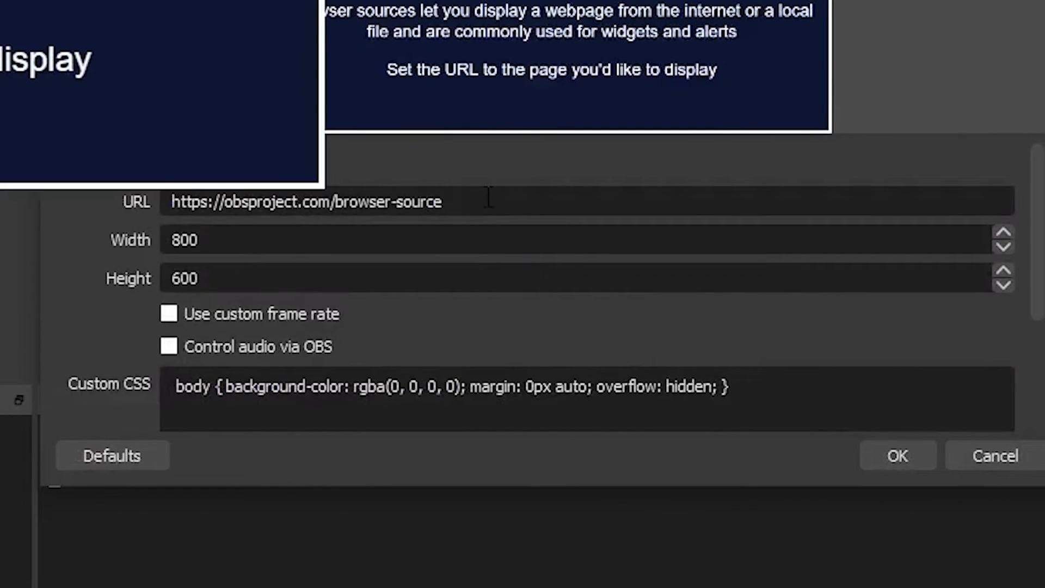
Replace the source URL with the StreamElements overlay address, save the settings, and enable the preview
left_click_drag(493, 268, 276, 268)
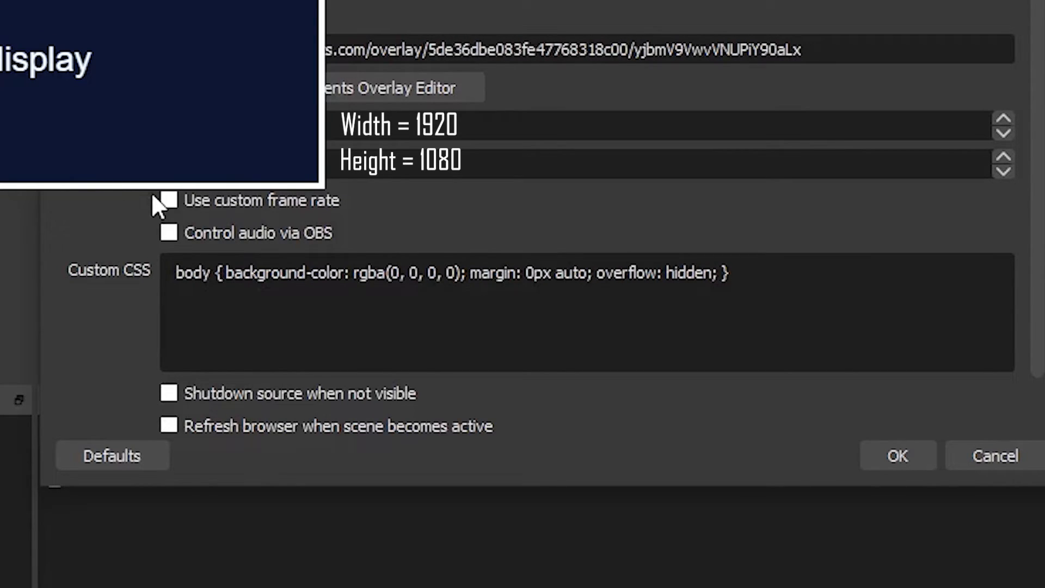
scroll(121, 296, "down", 2)
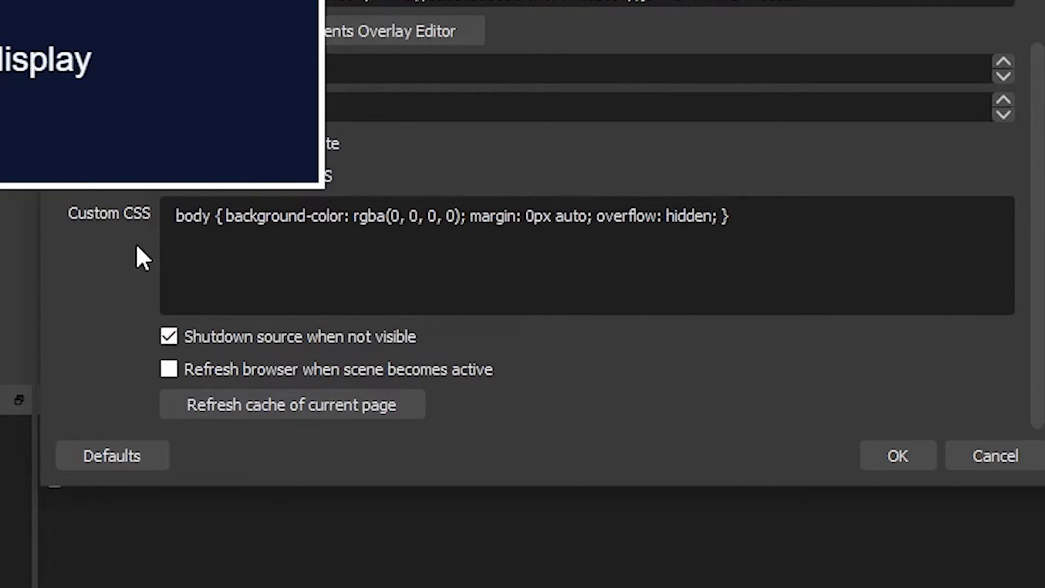
left_click(899, 456)
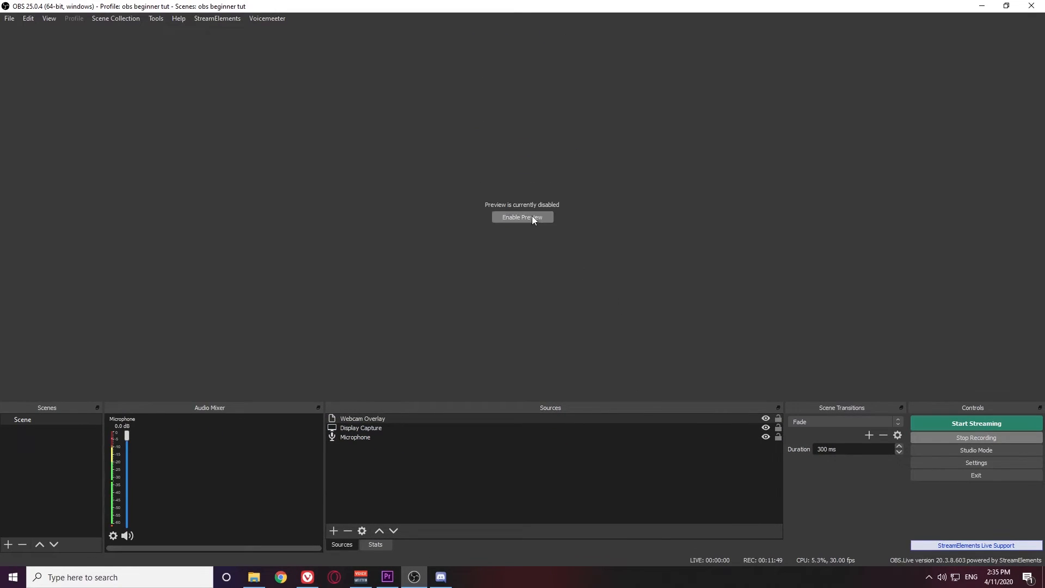
left_click(531, 217)
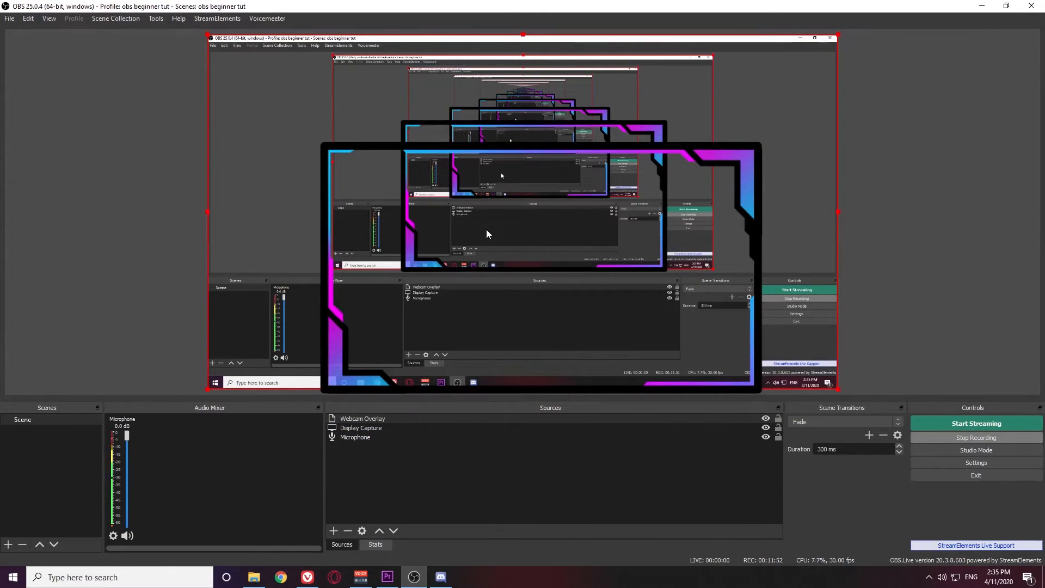
Shift and shrink Display Capture toward the lower right, nudge the overlay frame up, and restore the OBS window
left_click_drag(458, 248, 603, 283)
left_click_drag(983, 249, 794, 201)
left_click_drag(714, 217, 957, 253)
left_click_drag(886, 273, 883, 267)
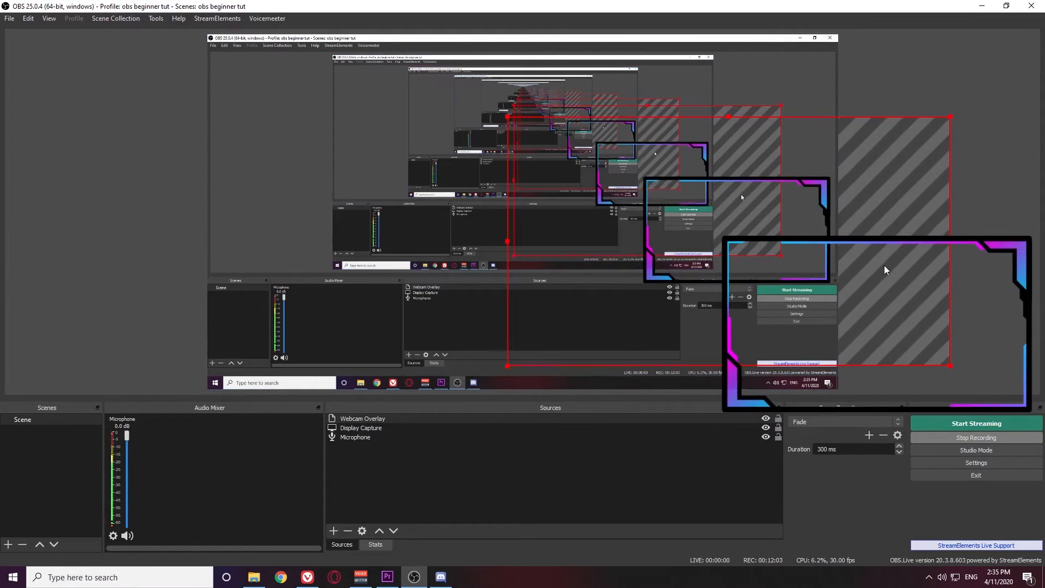
left_click_drag(513, 9, 216, 17)
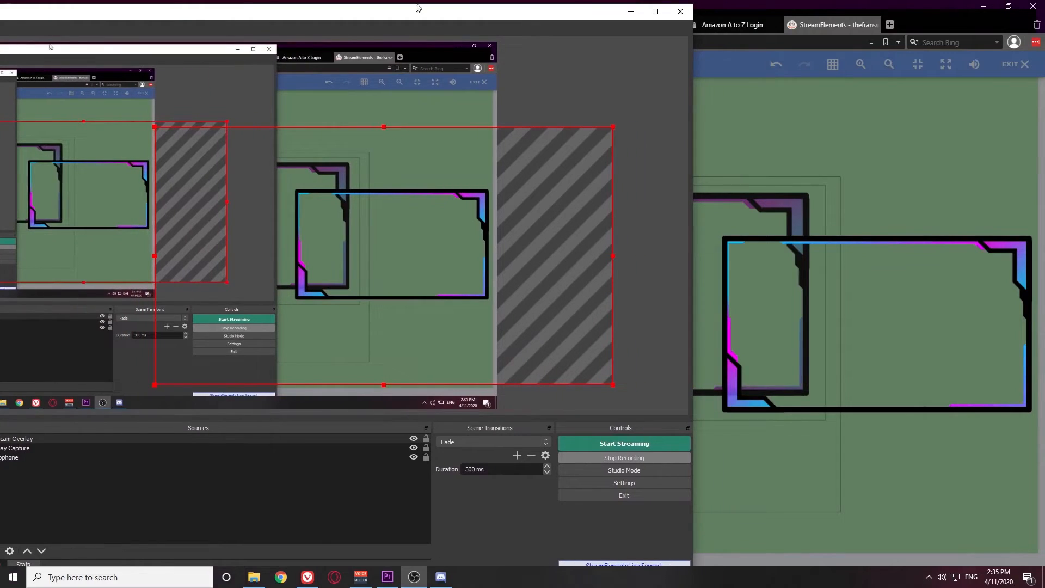
Emulate a follower event in the StreamElements editor, then maximize OBS to watch the alert play
left_click(832, 11)
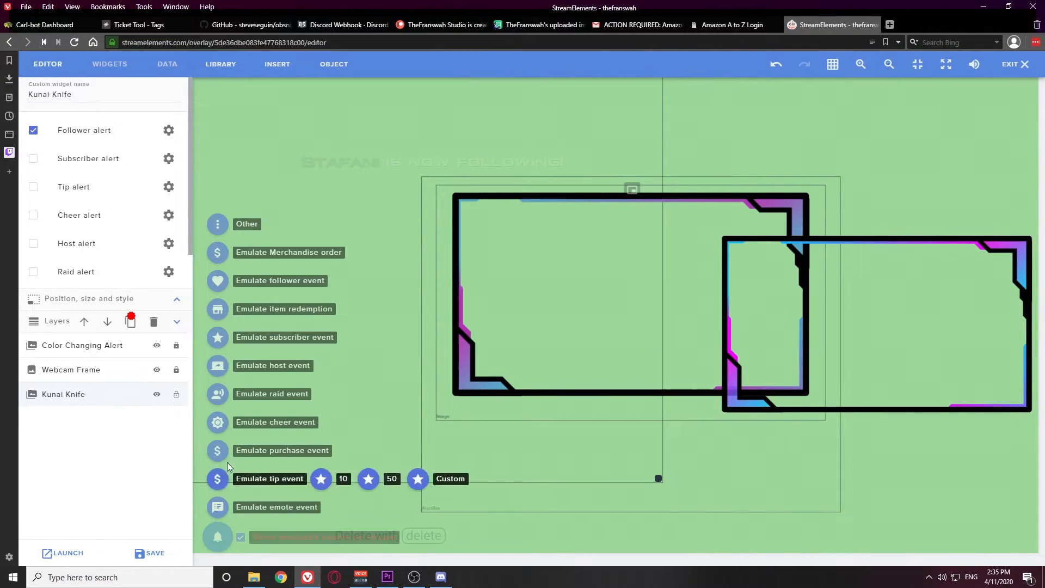
left_click(216, 282)
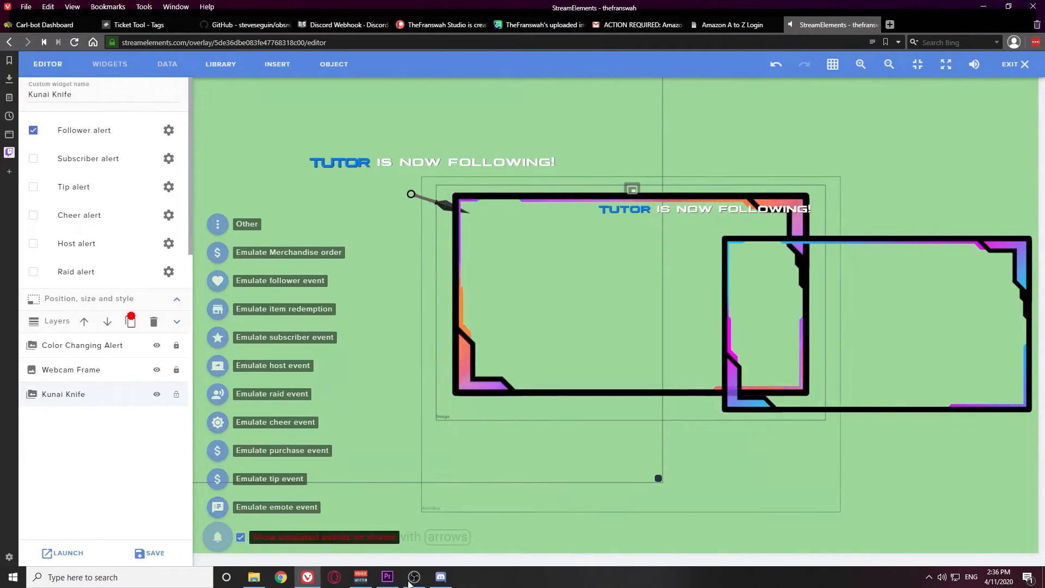
key("alt+Tab")
double_click(302, 20)
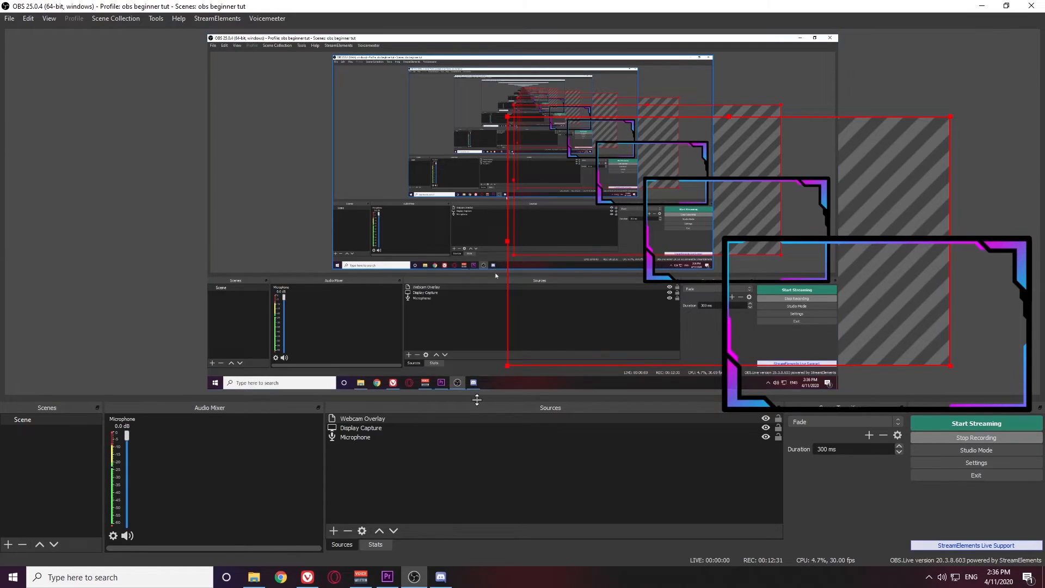
Add a video capture device source named 'Webcam'
left_click(326, 310)
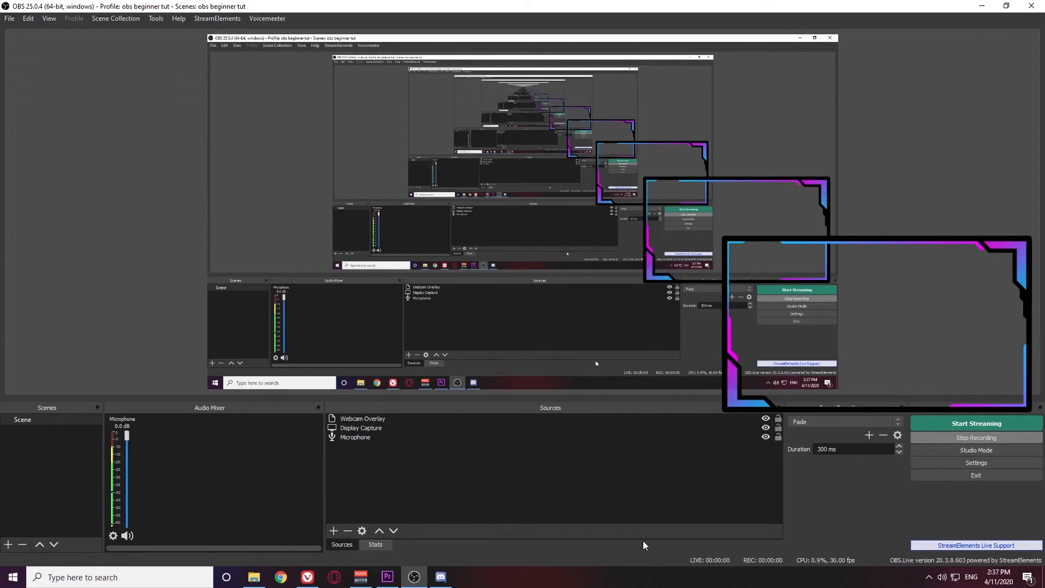
left_click(333, 530)
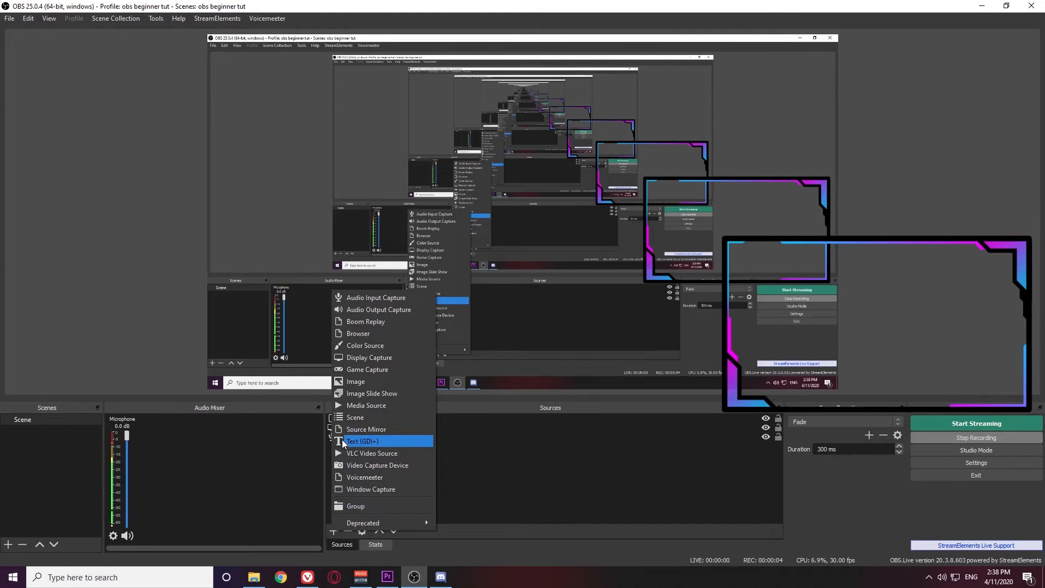
left_click(375, 466)
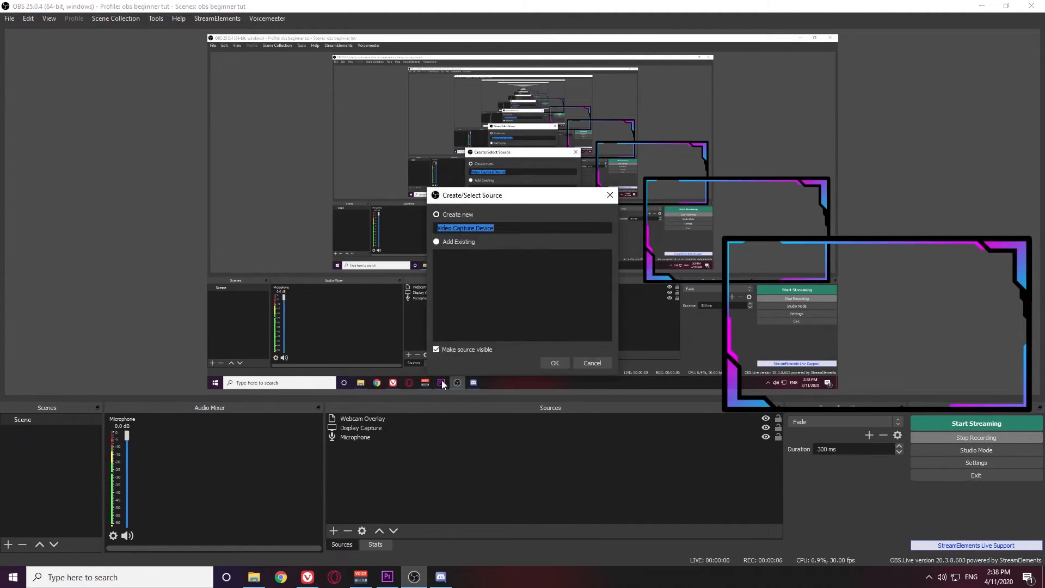
type("Webcam")
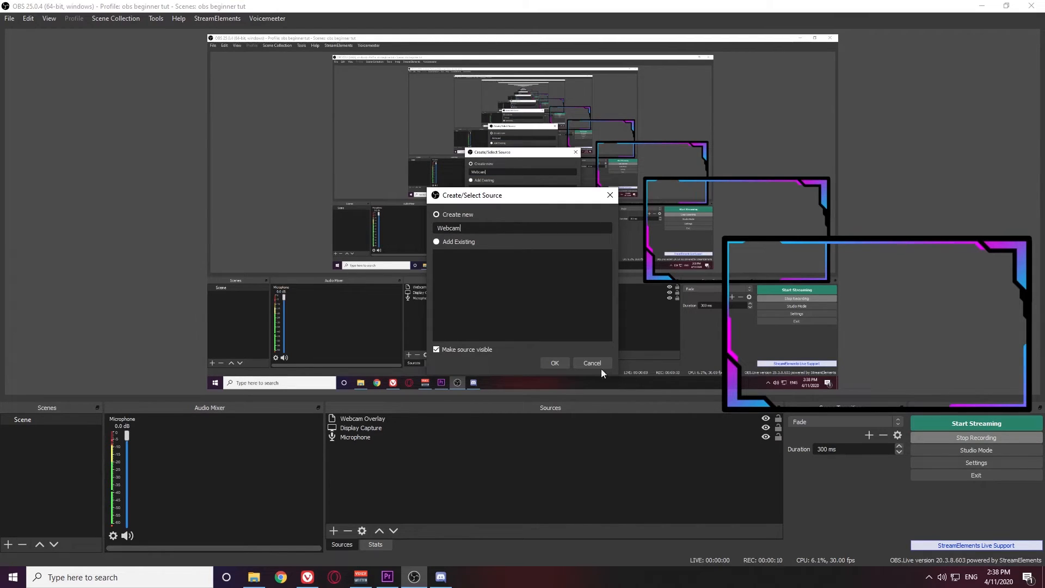
left_click(554, 362)
Select the HD Pro Webcam C920 with a custom 1920x1080 resolution
left_click(563, 262)
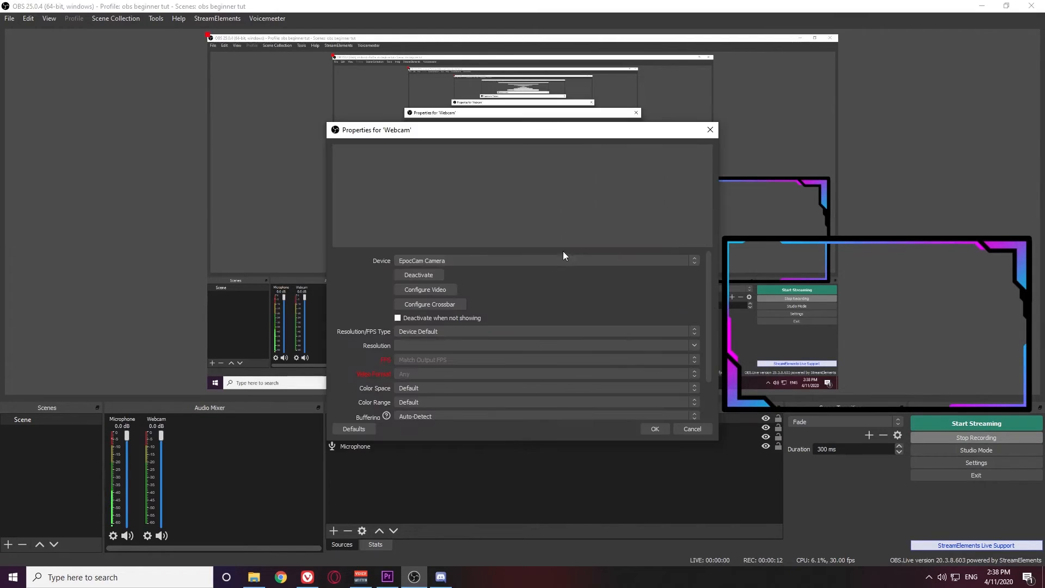
left_click(488, 273)
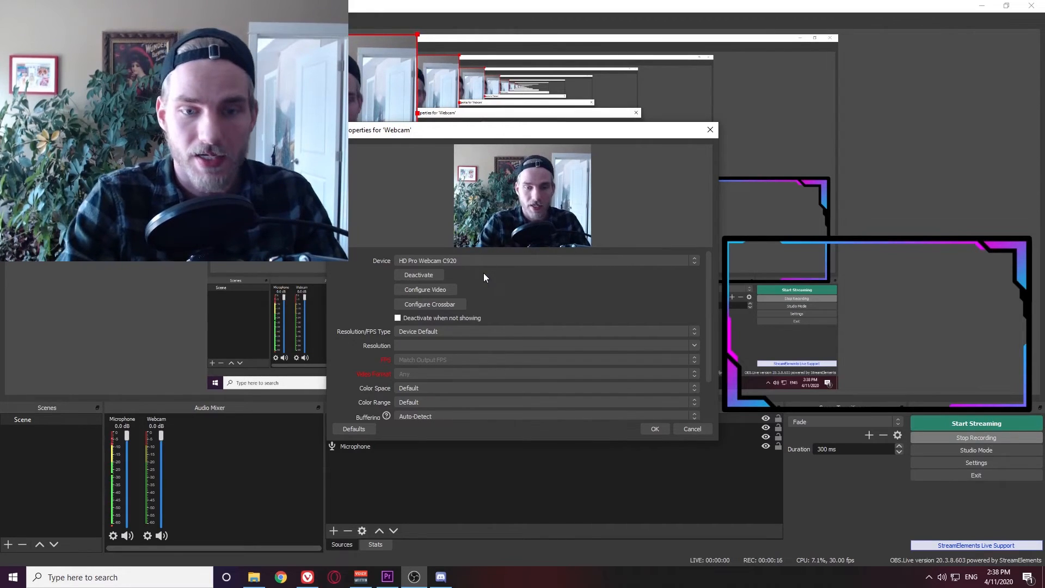
scroll(528, 289, "down", 1)
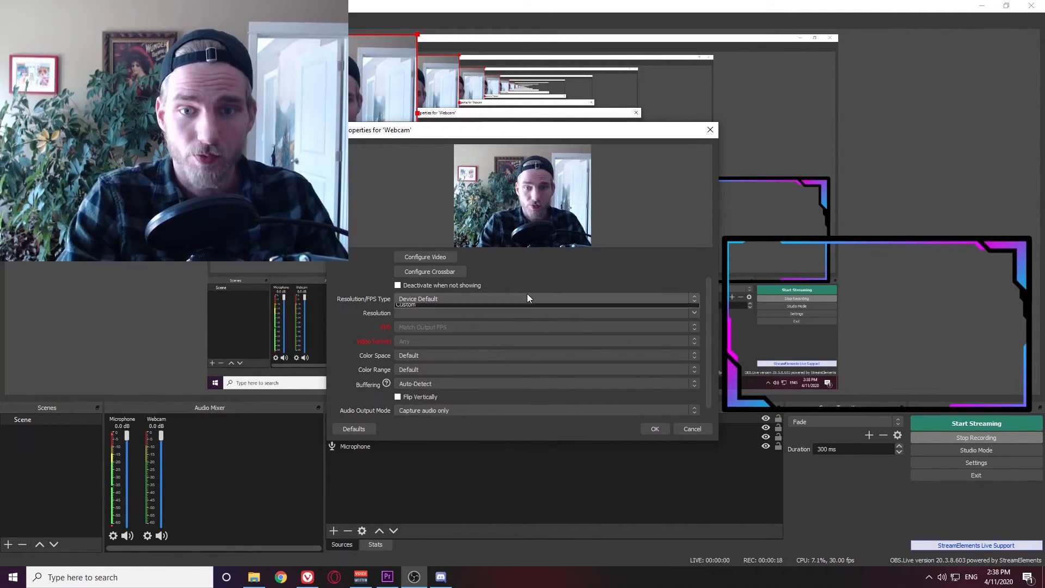
left_click(527, 297)
left_click(445, 313)
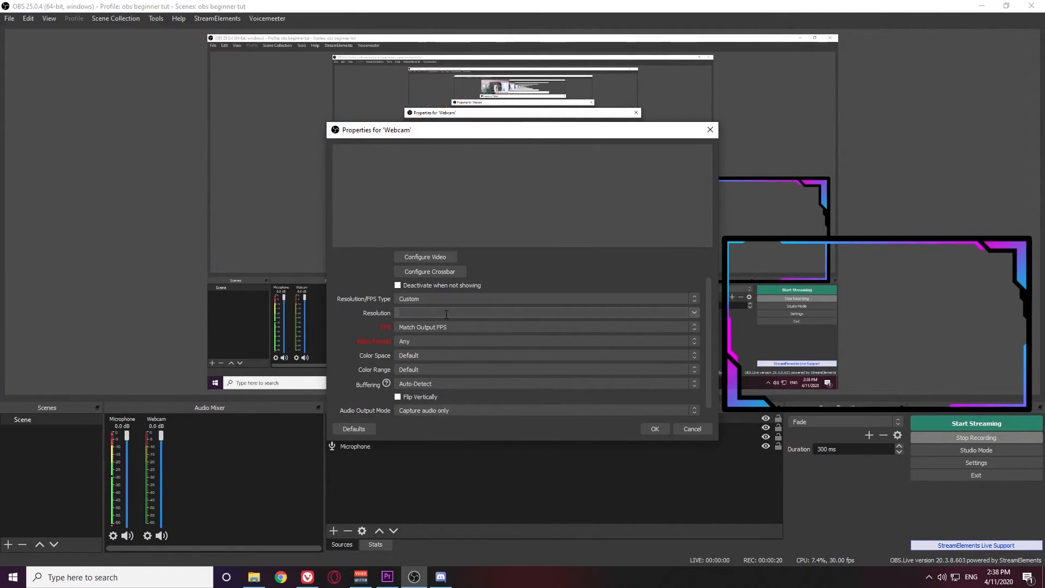
left_click(693, 313)
left_click(481, 336)
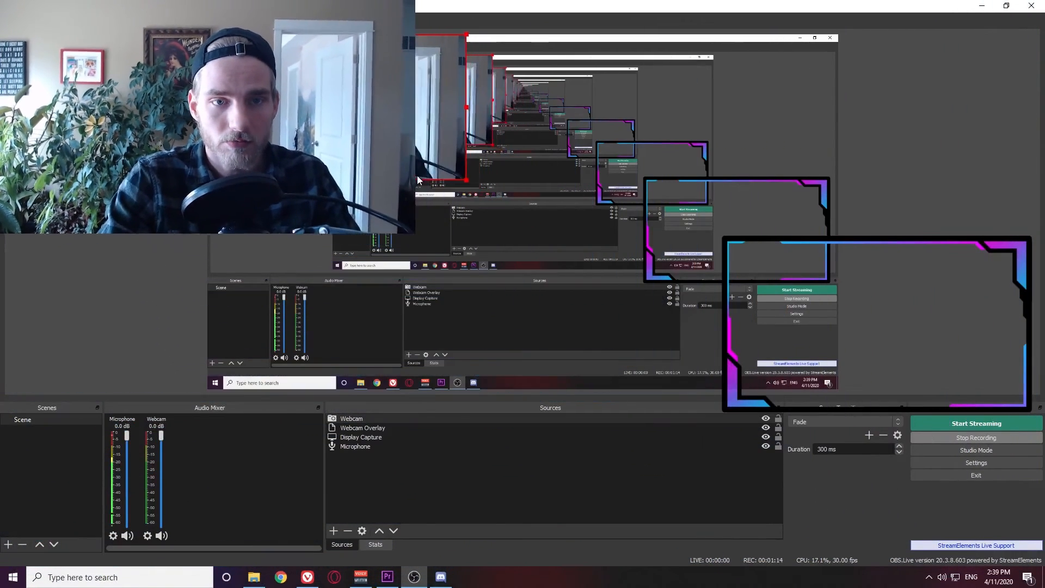
Layer Webcam beneath Webcam Overlay, then move and shrink the camera image to fit inside the frame
left_click(390, 420)
left_click_drag(391, 420, 390, 430)
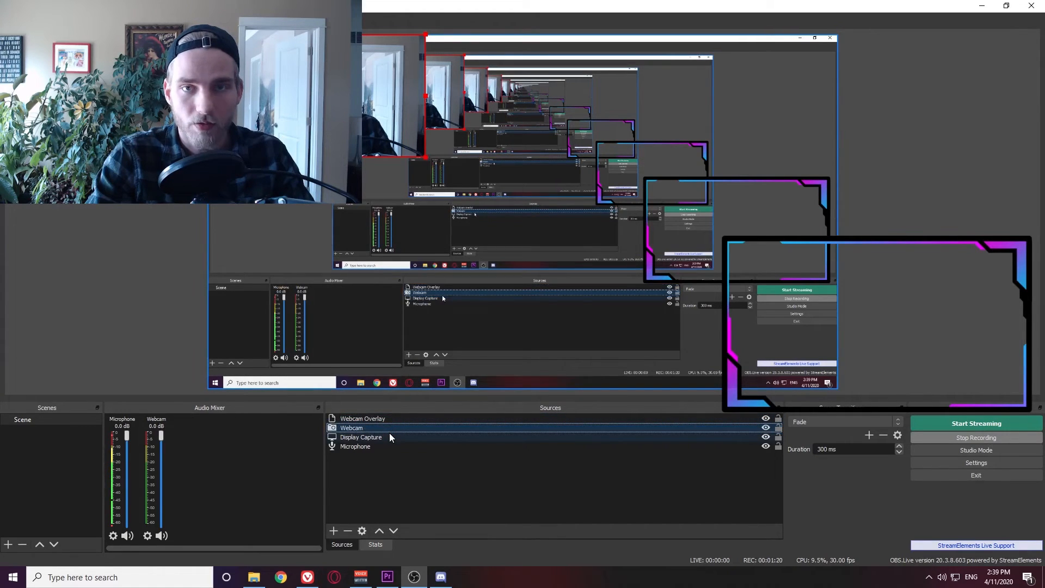
left_click_drag(190, 109, 880, 345)
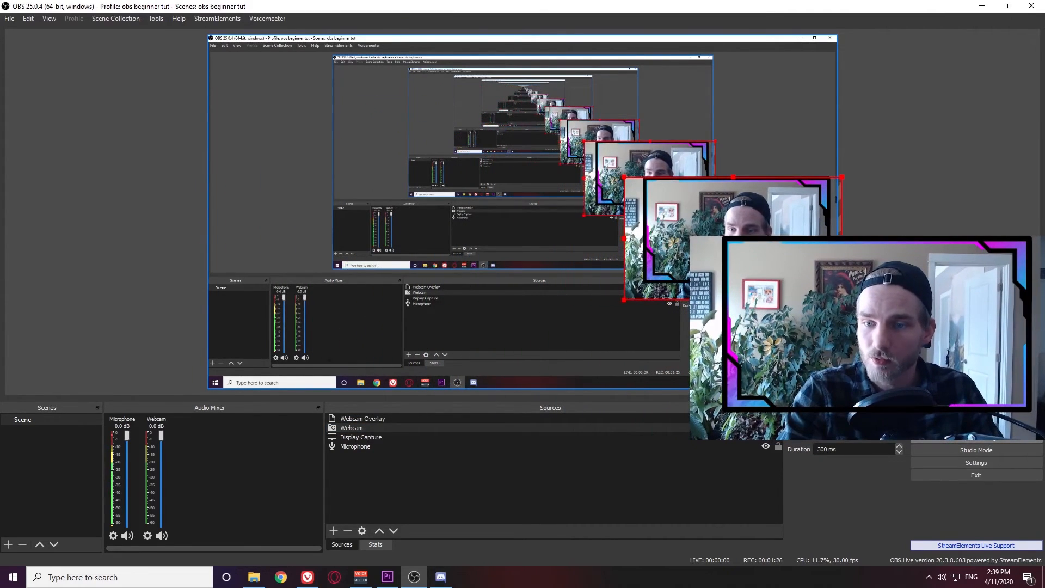
left_click_drag(841, 299, 790, 256)
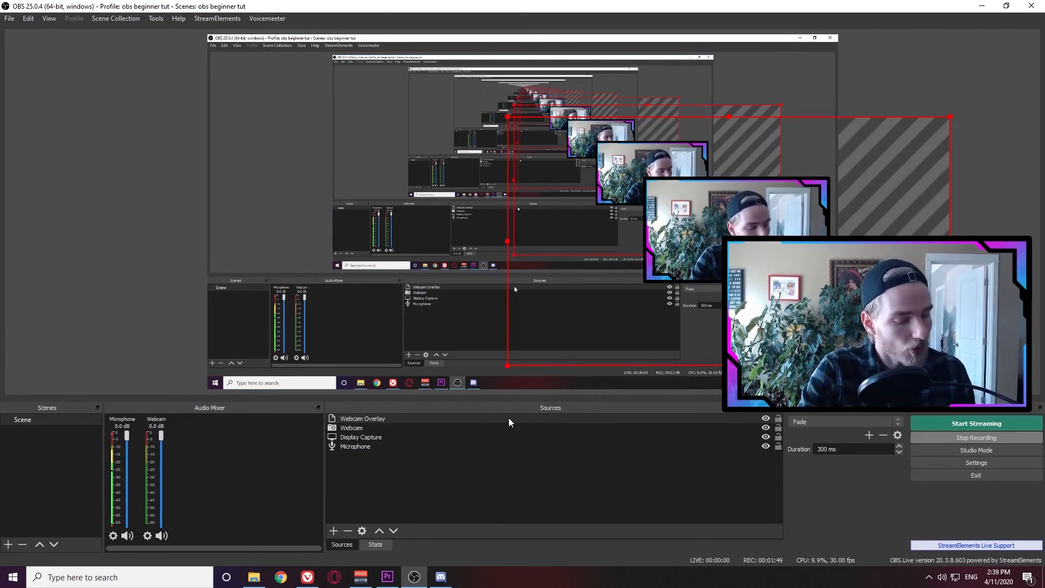
Group Webcam and Webcam Overlay into 'Group', dismissing the duplicate-name warning
left_click(389, 428, "ctrl")
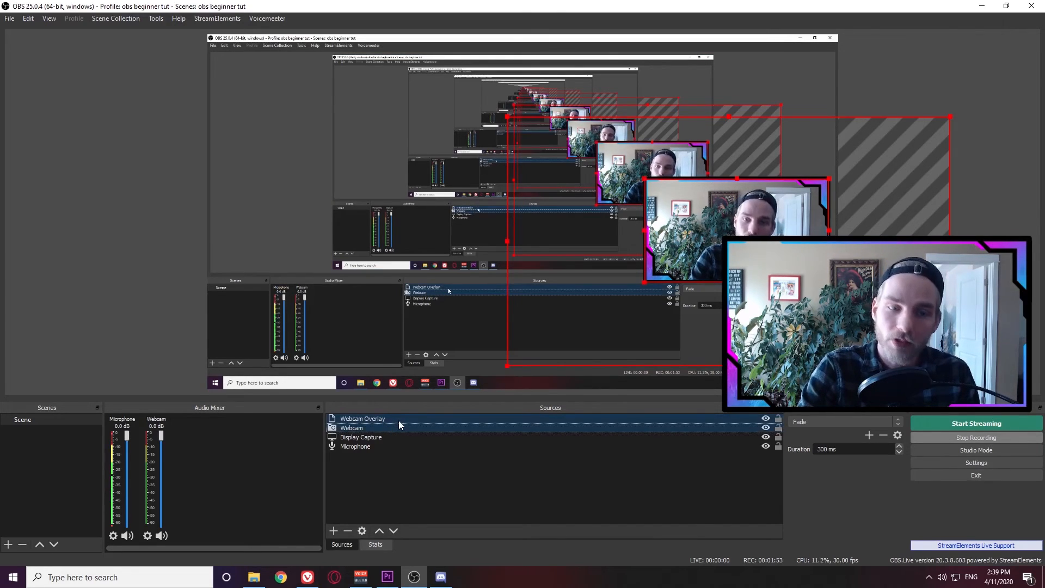
right_click(399, 420)
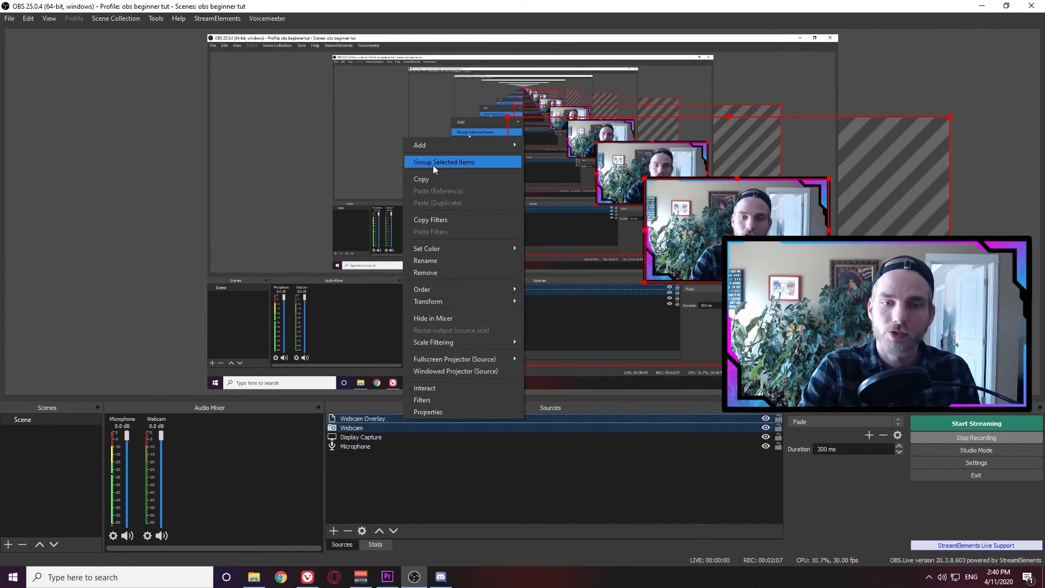
left_click(432, 163)
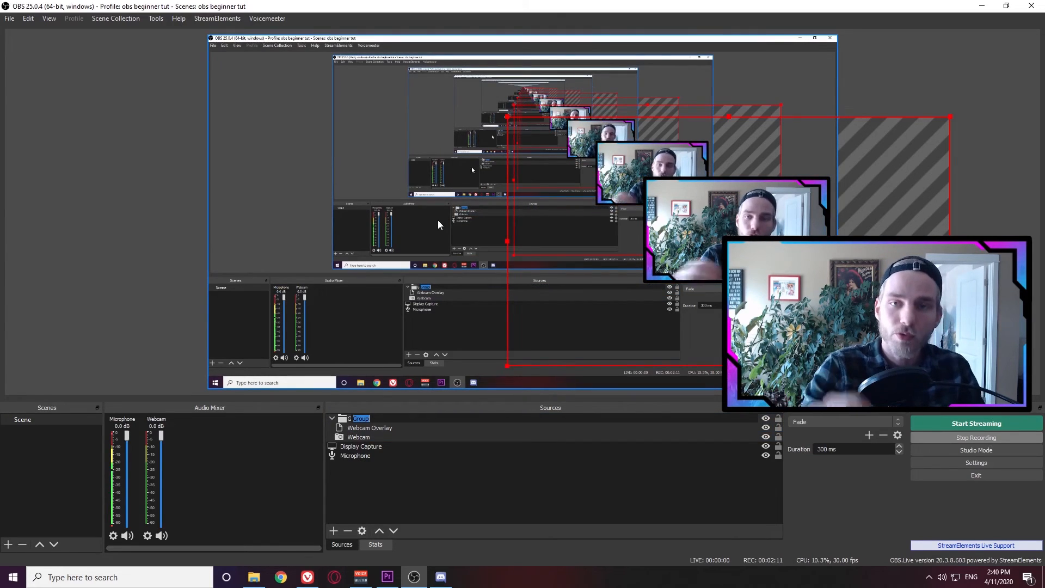
key("Return")
key("Return")
left_click(331, 419)
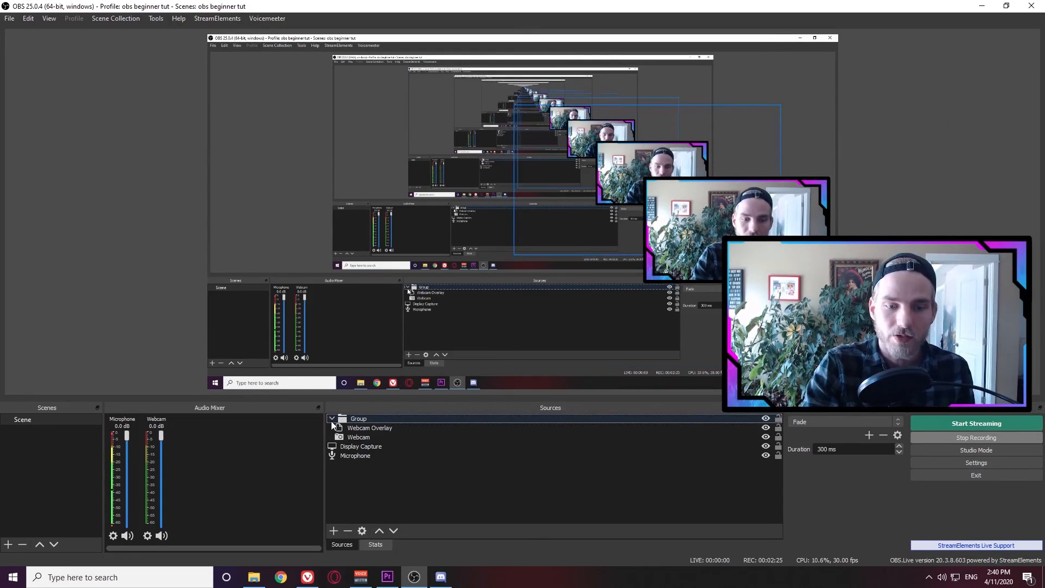